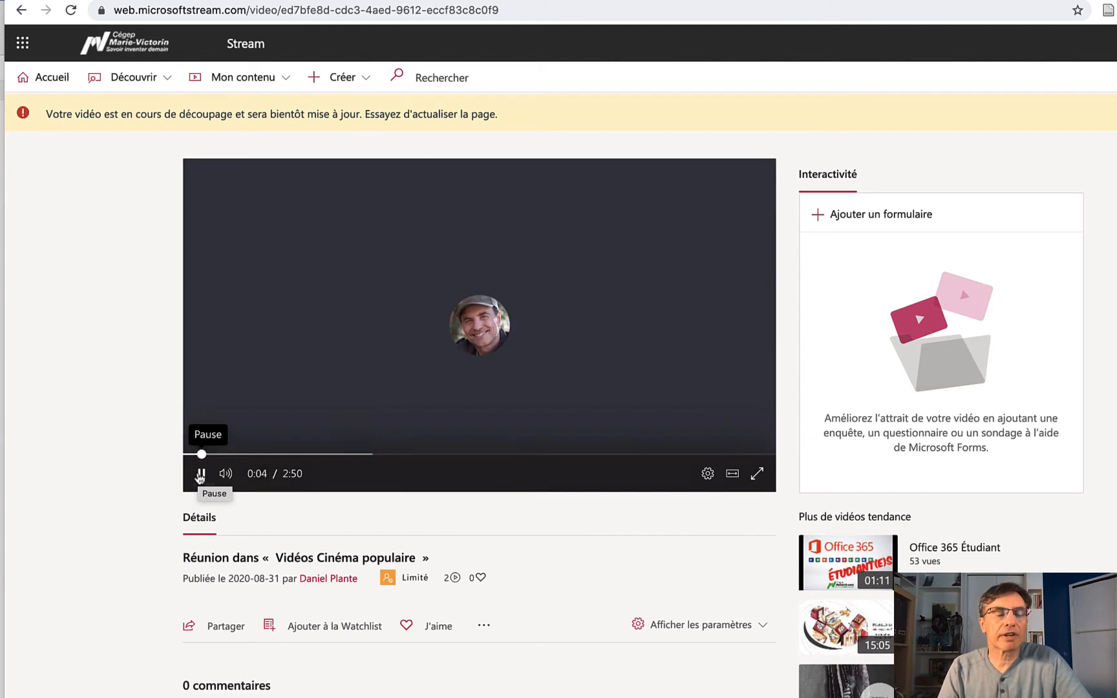
Pause the meeting video's playback and open its details for editing
click(202, 476)
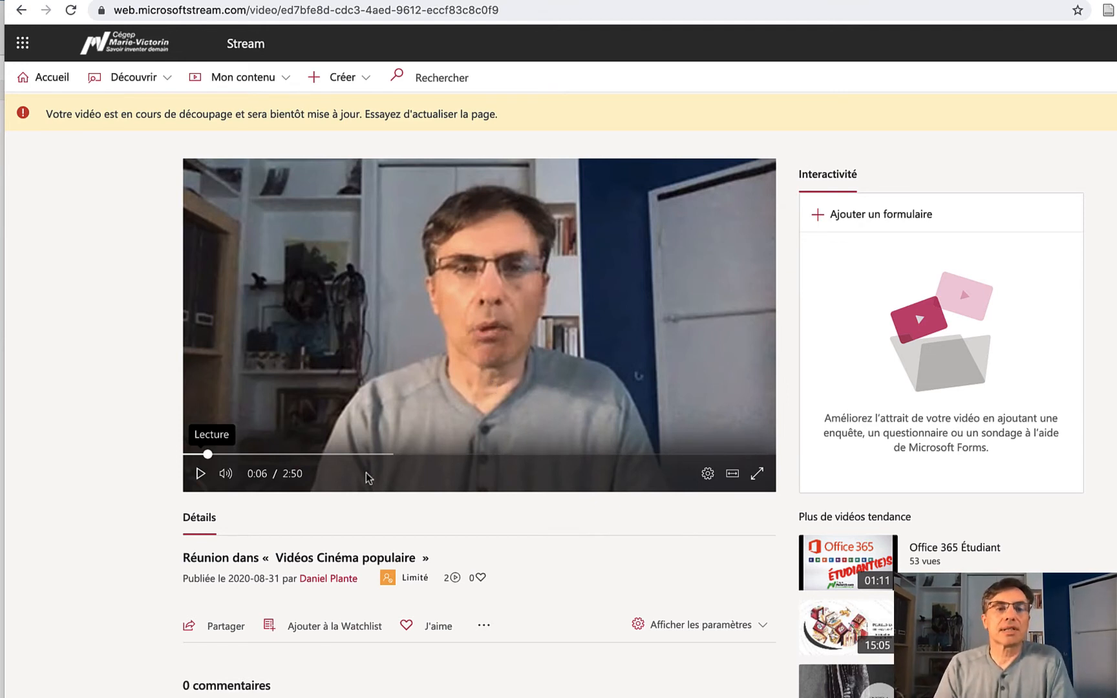
click(486, 627)
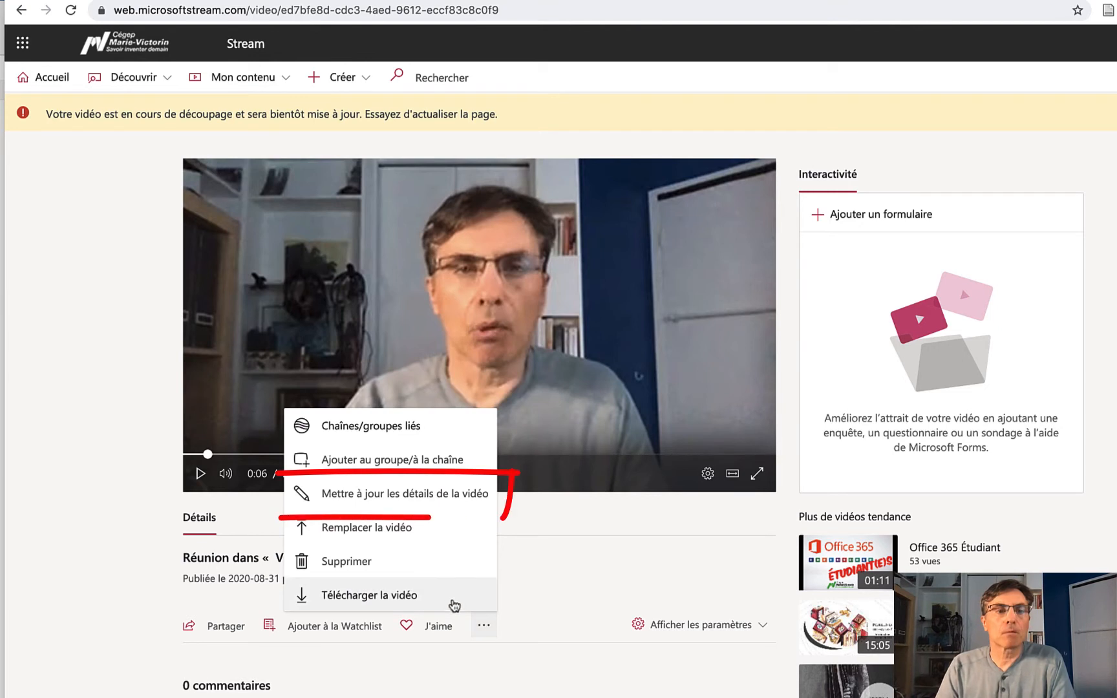
click(448, 496)
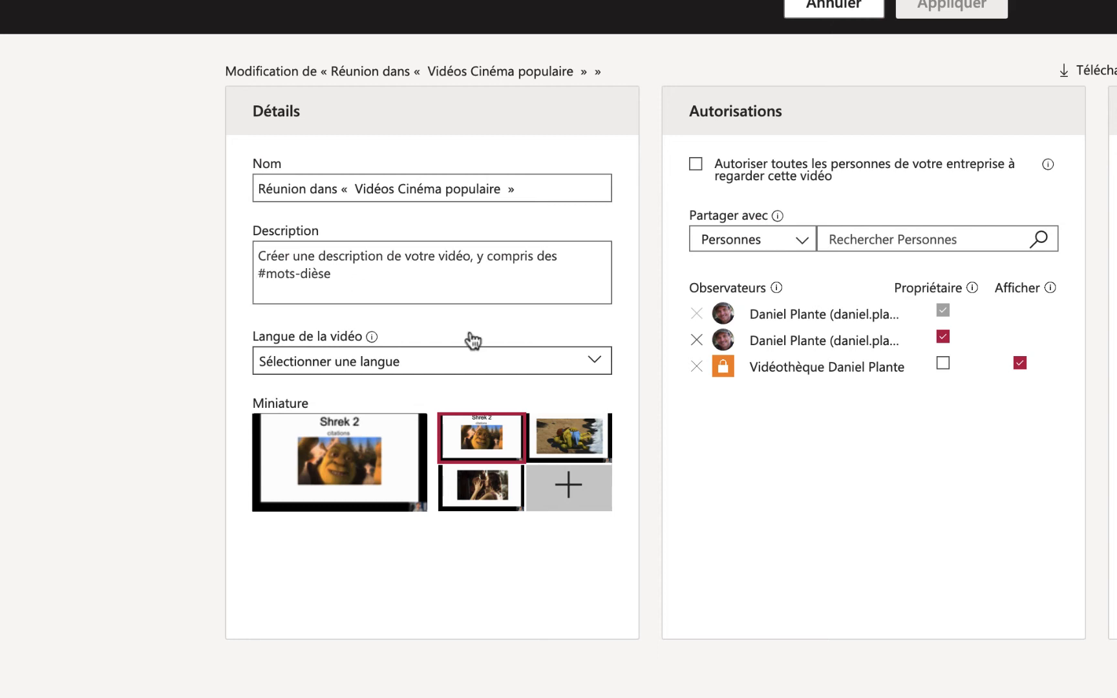
Choose the spoken language of the video in its details
click(589, 373)
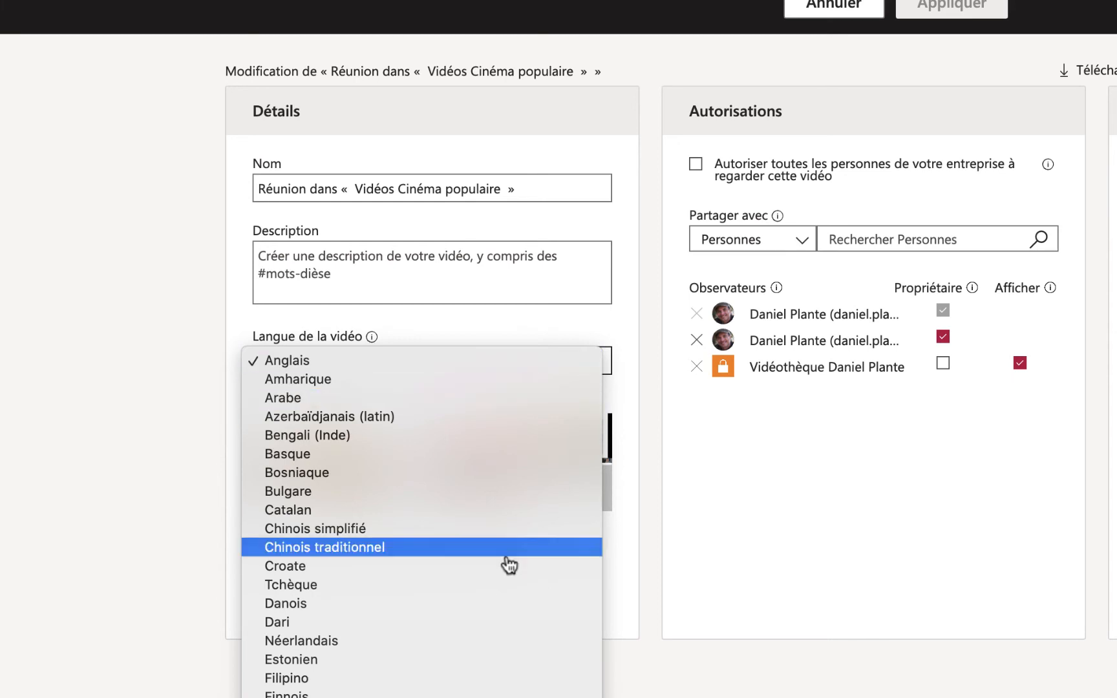
click(509, 697)
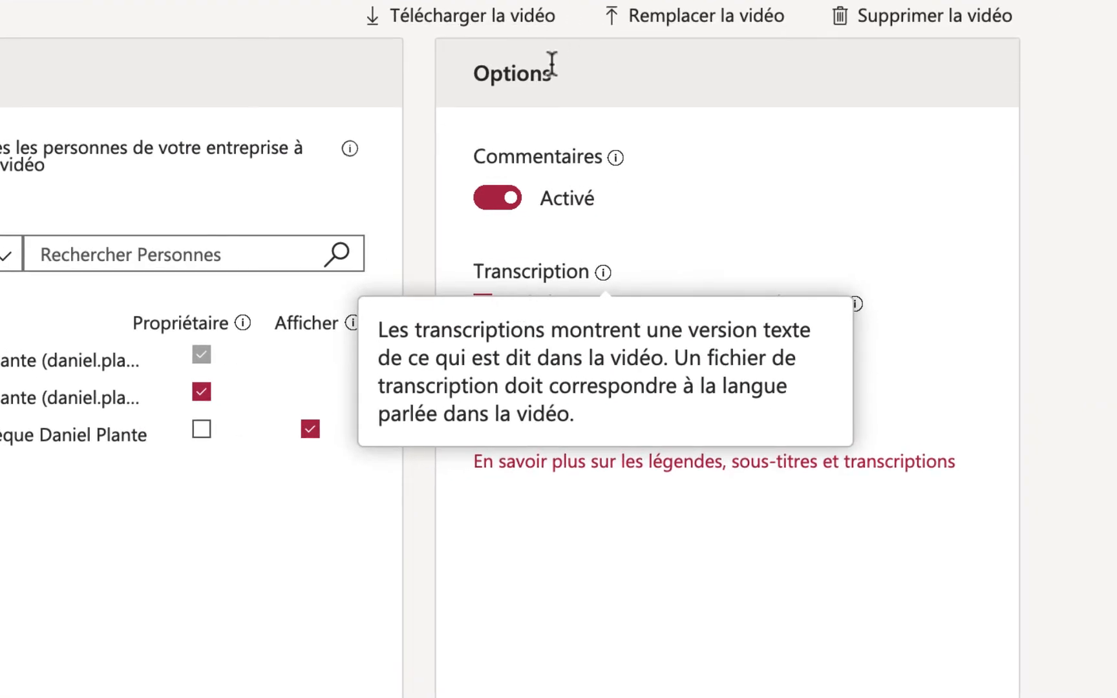
Review the explanations for automatic captions, company-wide access, sharing and viewers in the video's options and permissions
mouse_move(865, 292)
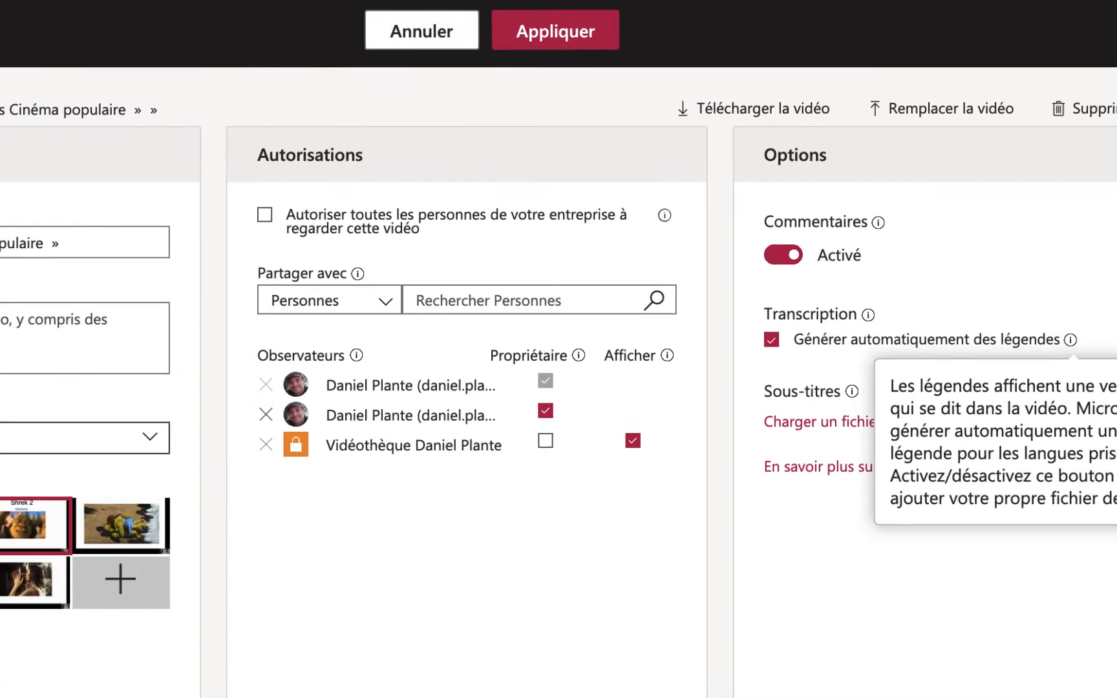
mouse_move(354, 150)
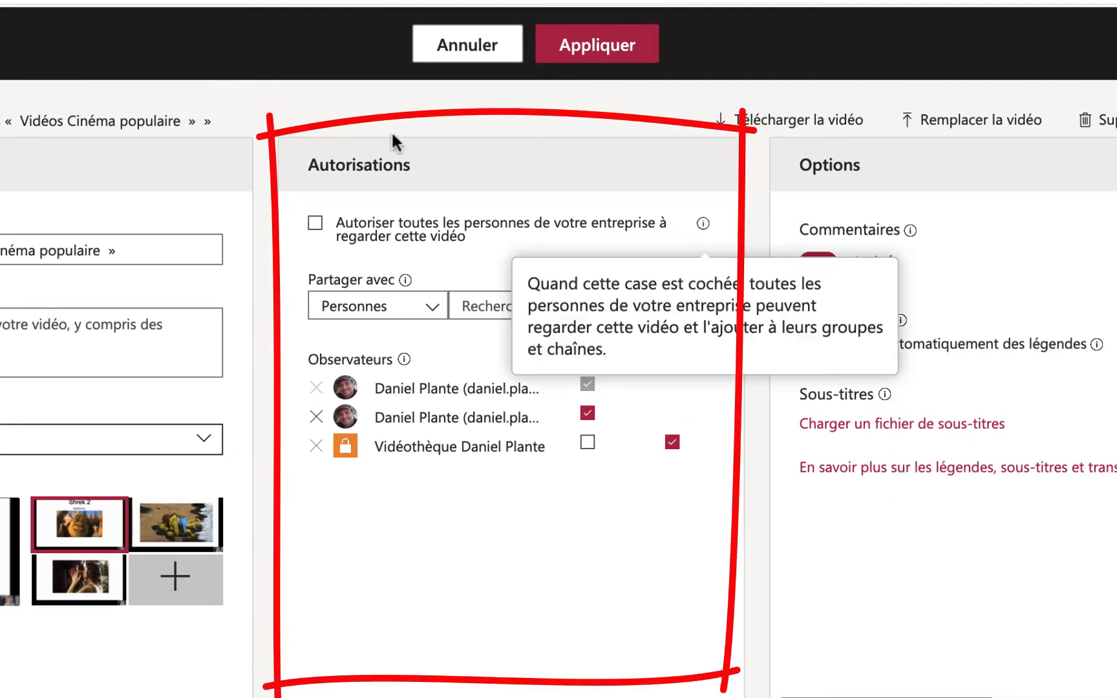
click(601, 684)
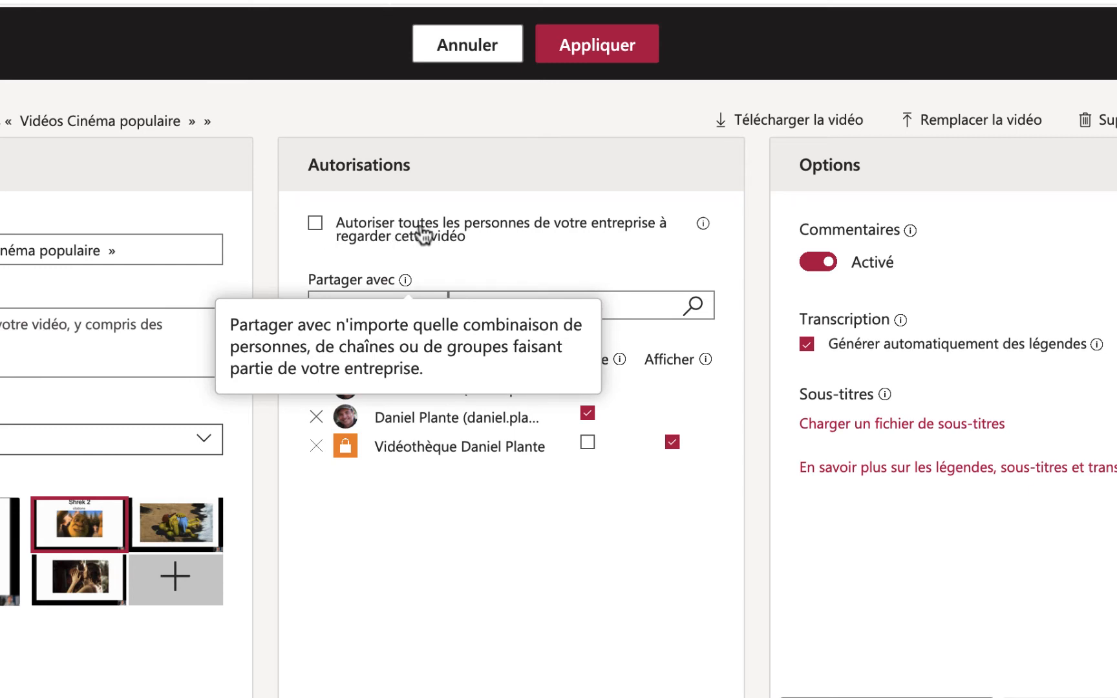
click(463, 585)
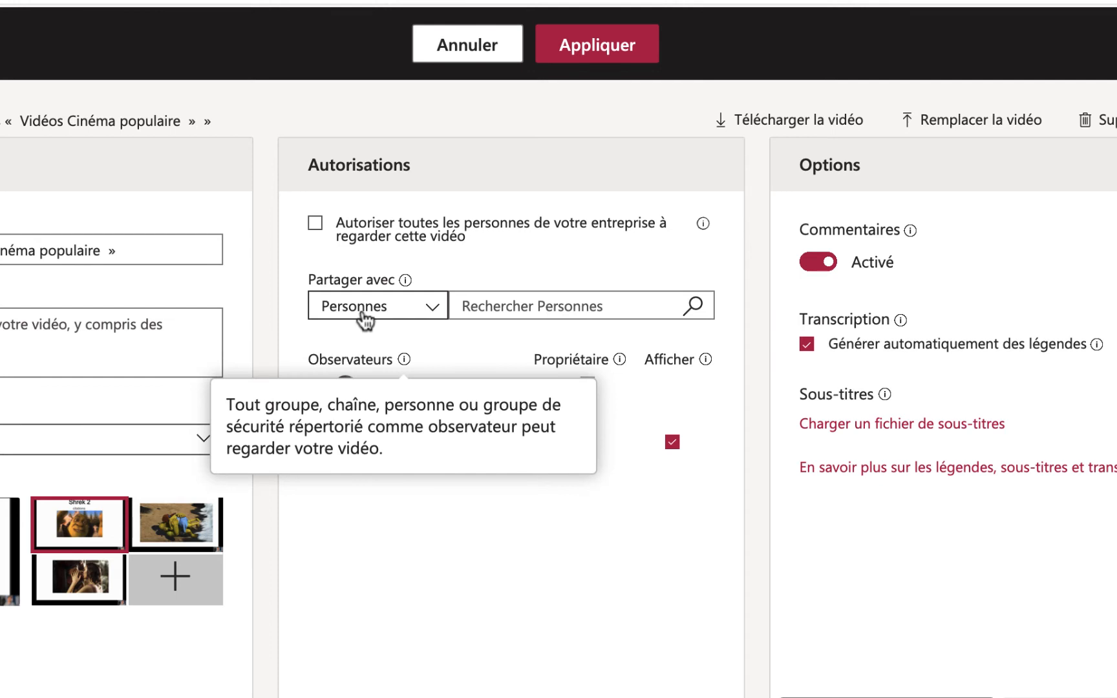
Search people for "144-" and share the video with the class group 144-102-MV.11-A20
click(422, 311)
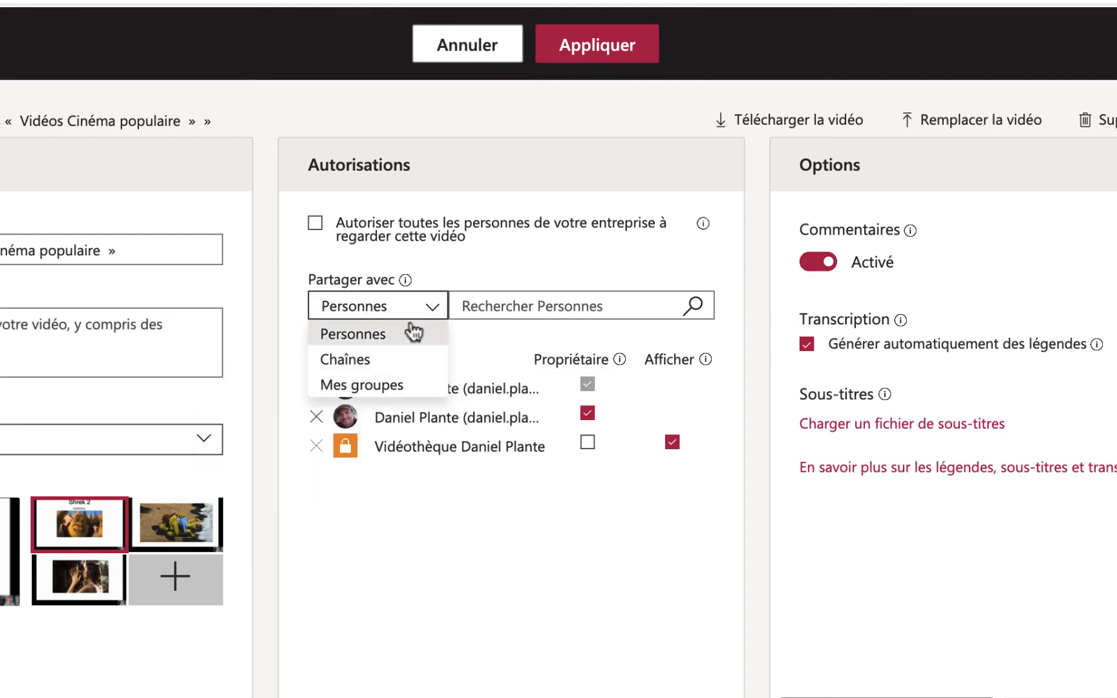
click(429, 314)
click(466, 306)
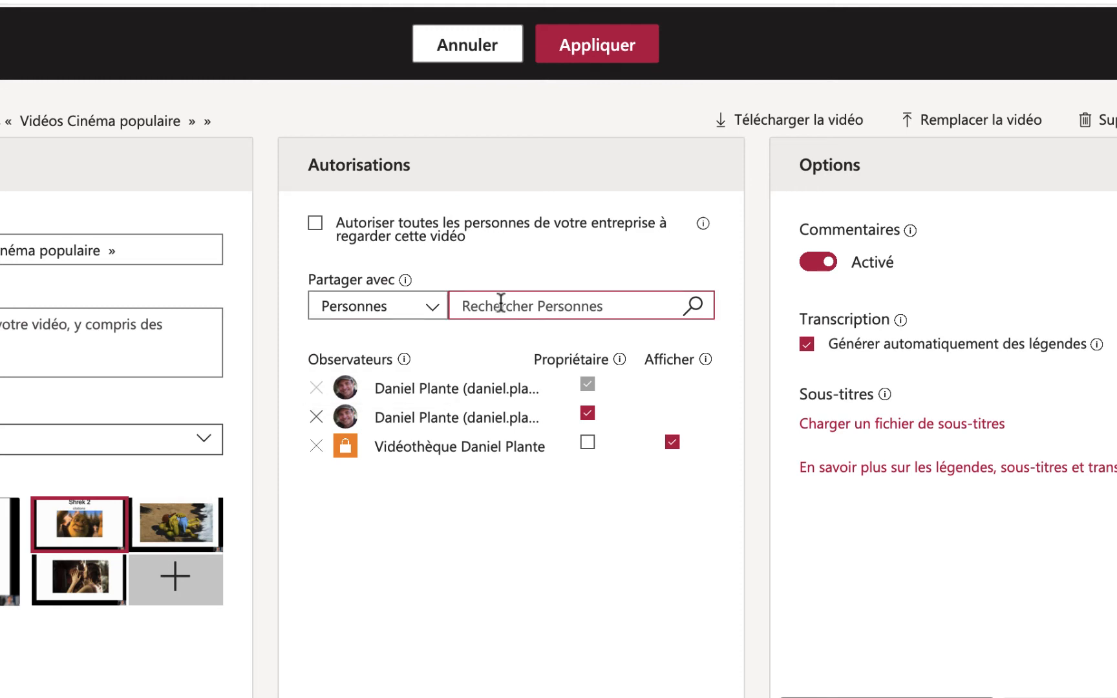
text(144)
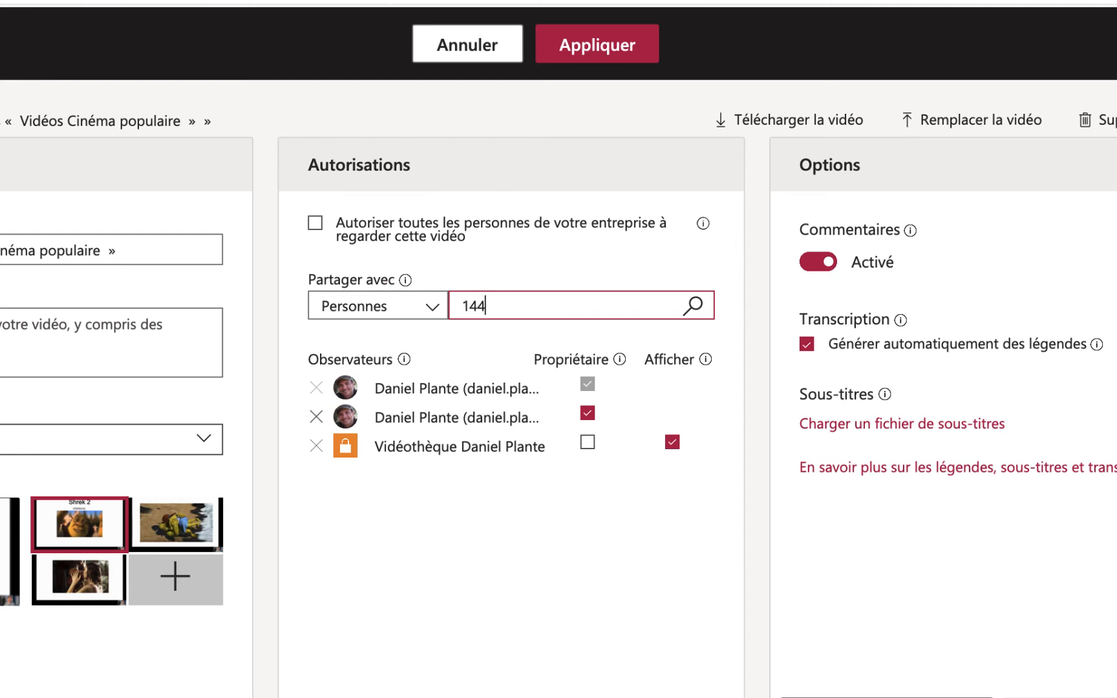
text(-)
click(696, 309)
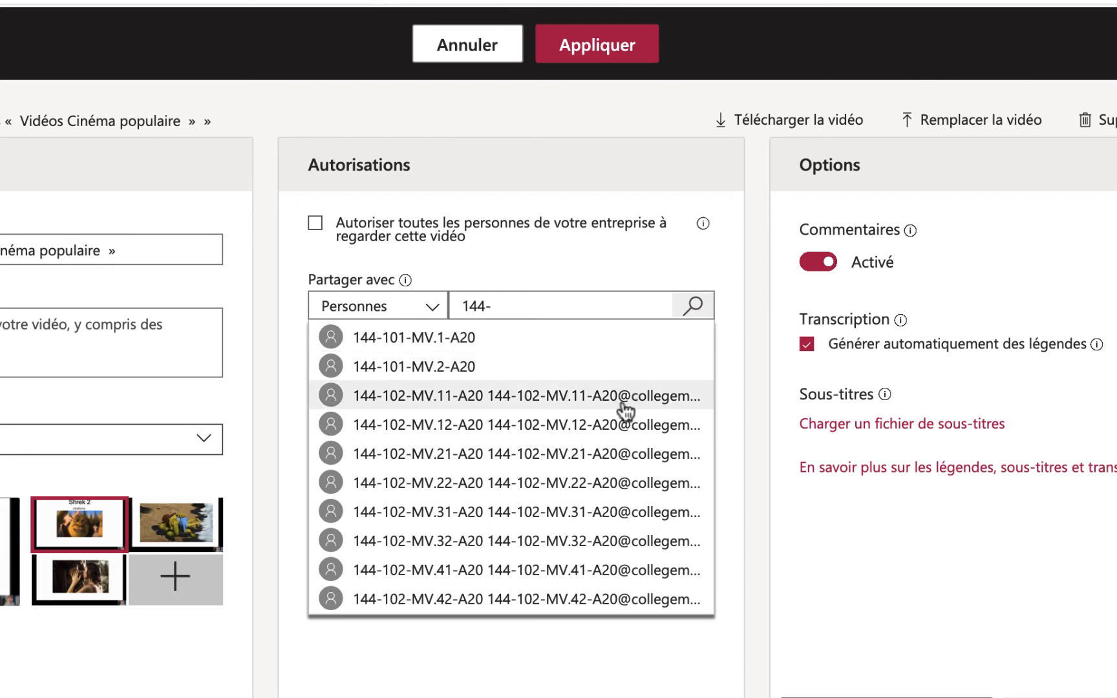
click(581, 403)
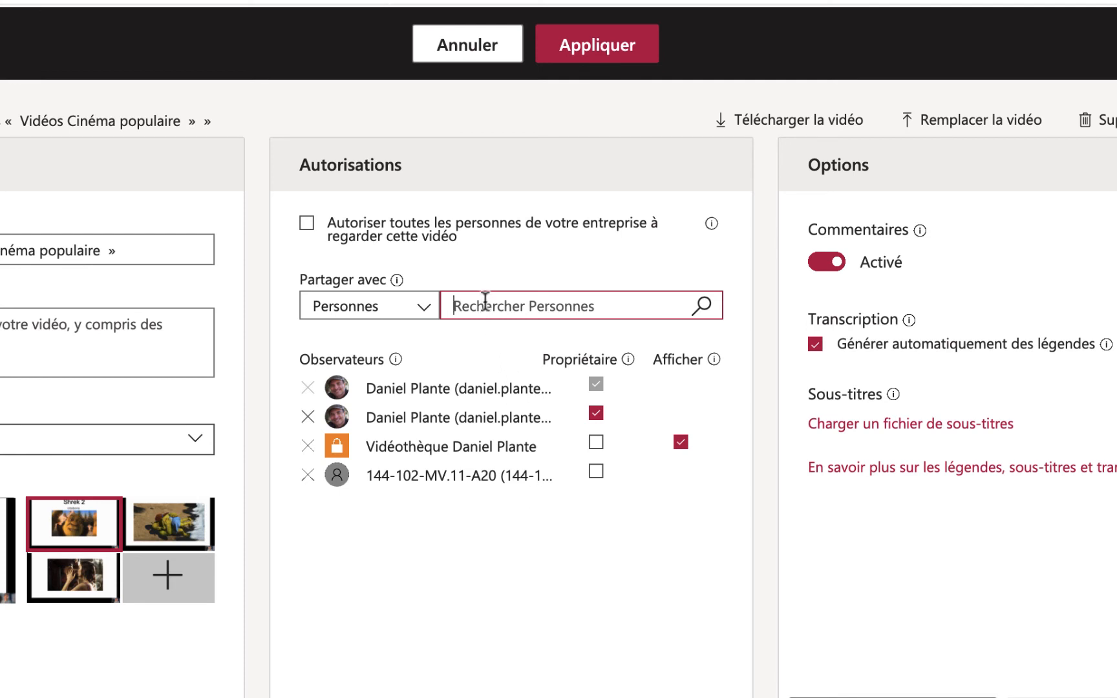
Search people for "300", add the class group 300-300-MV.2-A20 as a viewer, and apply the changes to the video
text(300)
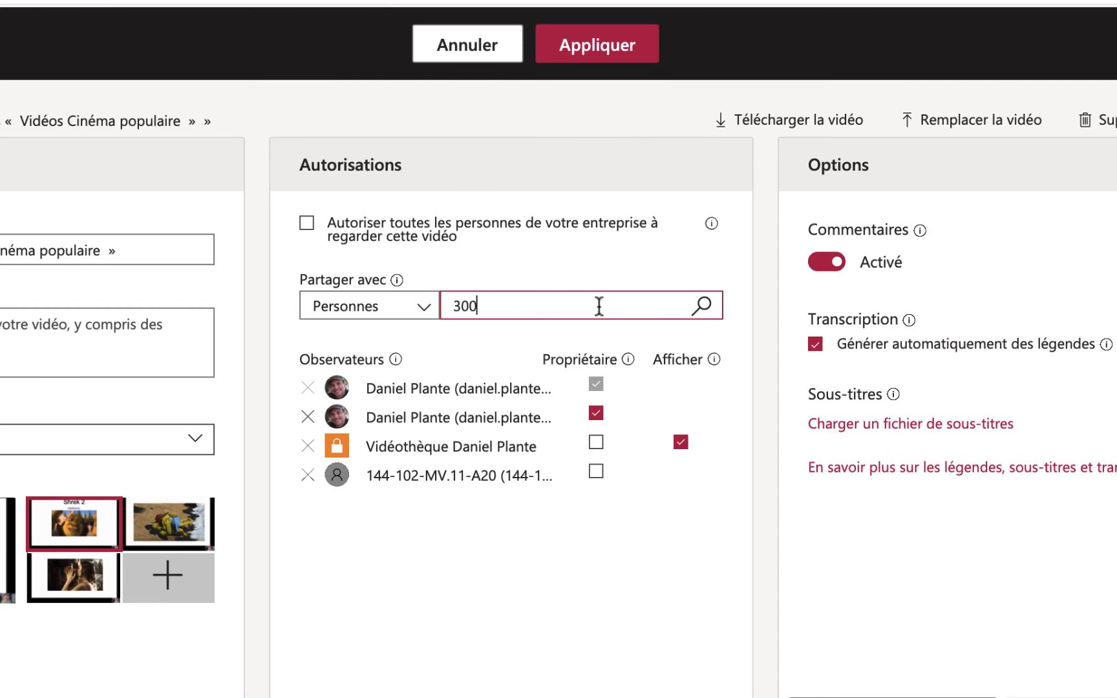
click(690, 314)
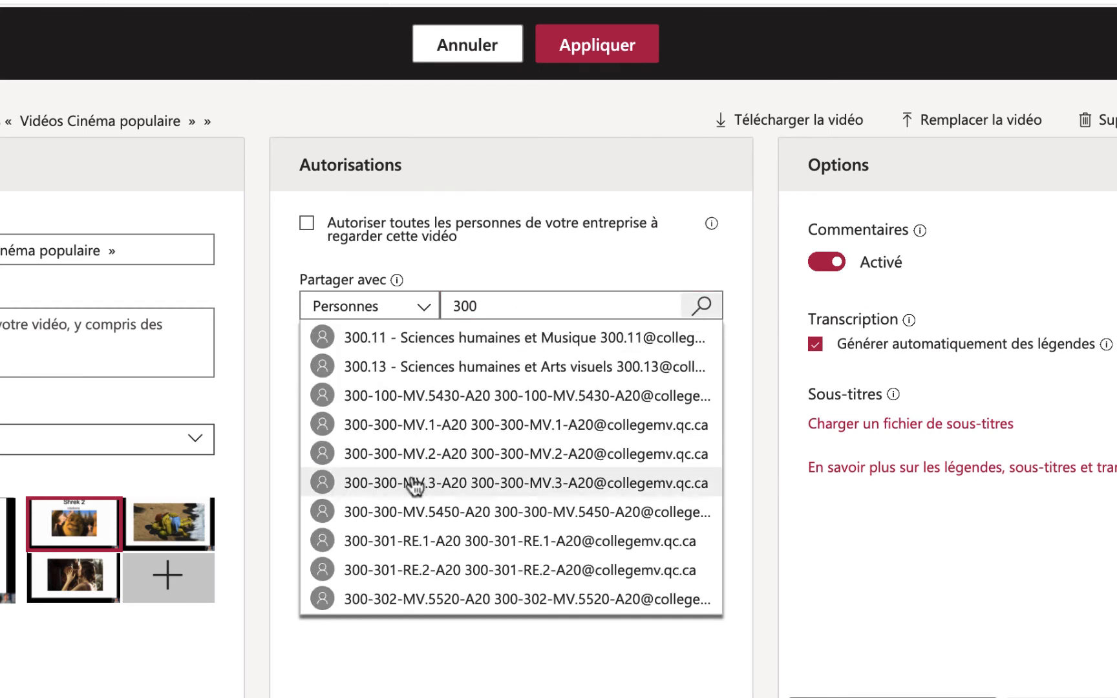
click(407, 454)
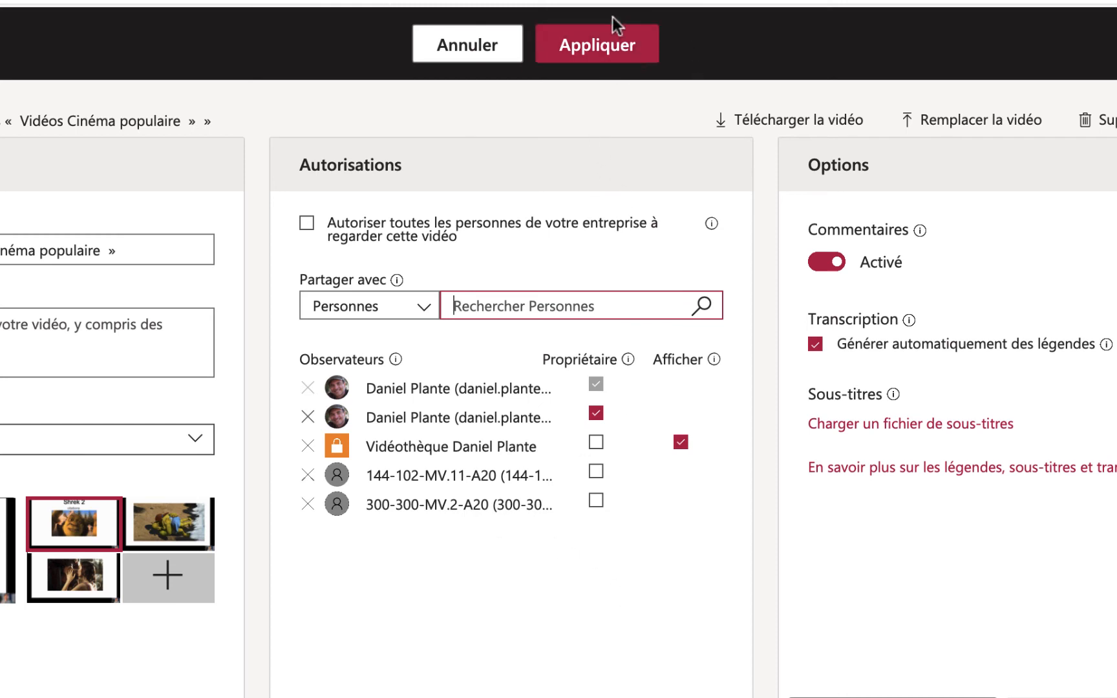
click(595, 51)
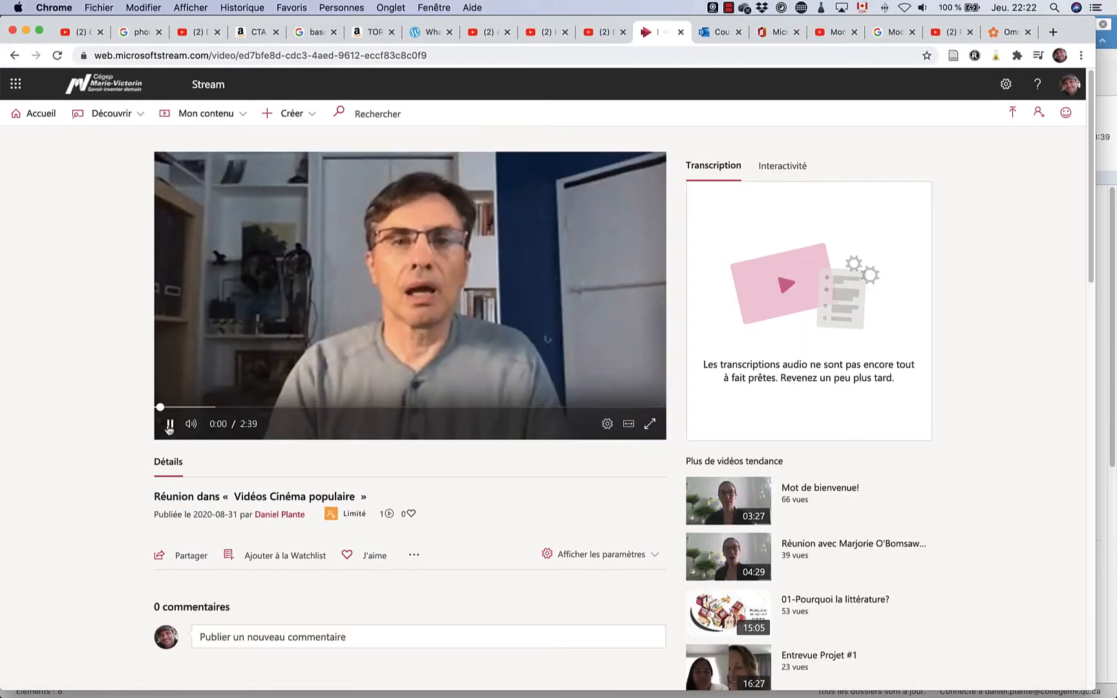
Pause the updated video, copy its direct sharing link and close the sharing dialog
click(169, 428)
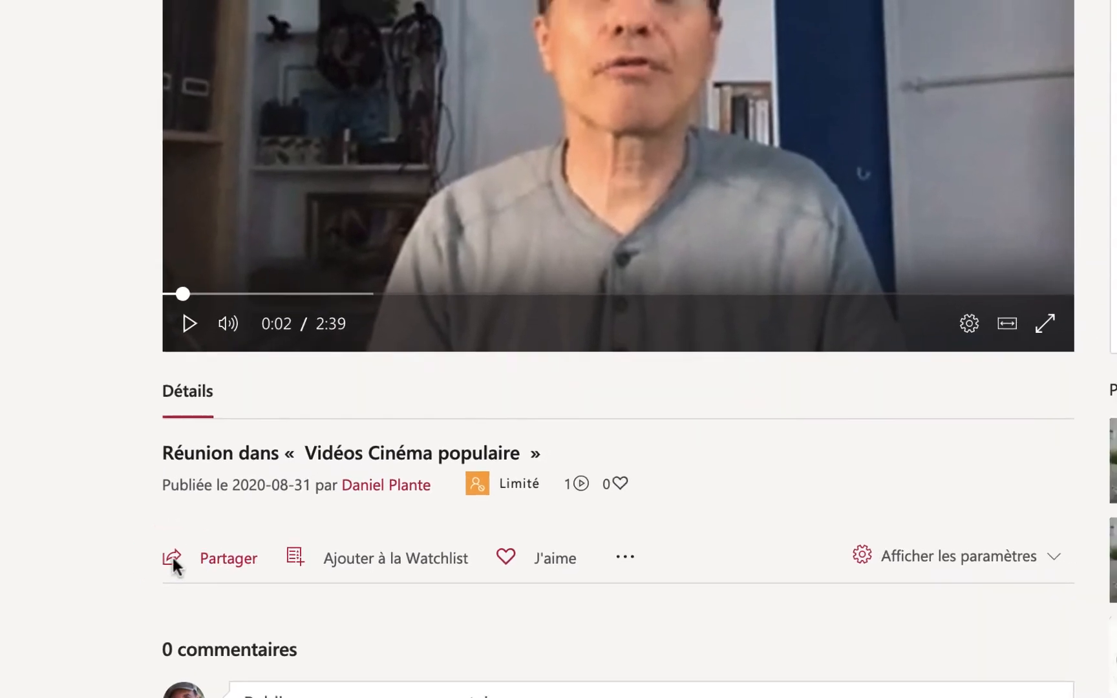
click(172, 558)
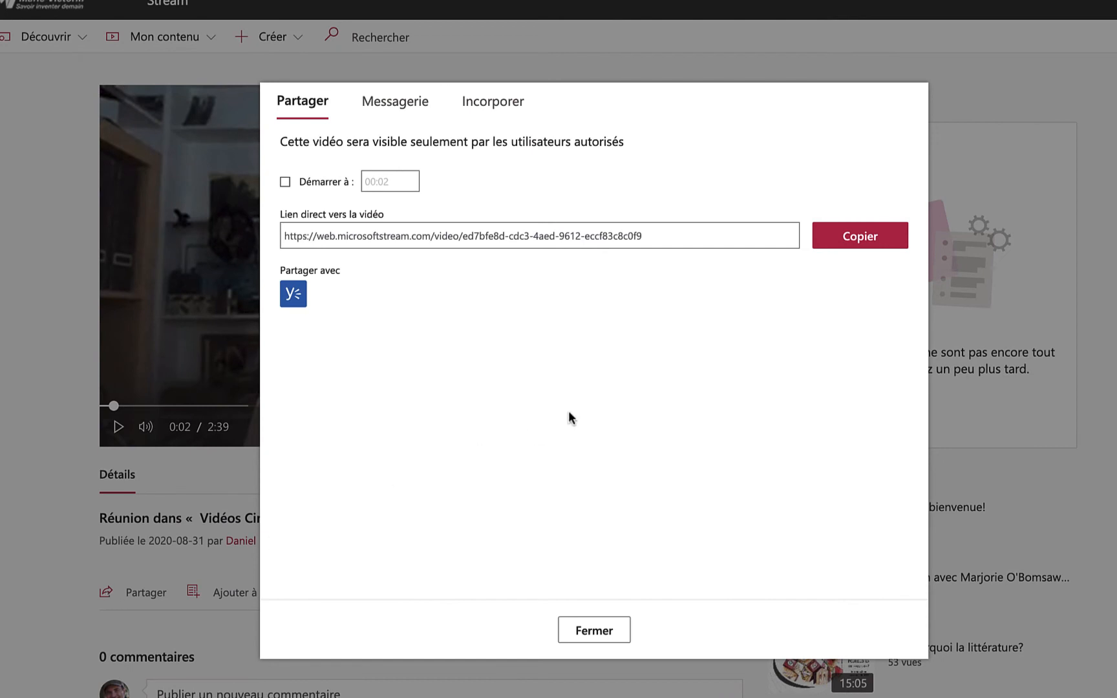
click(857, 238)
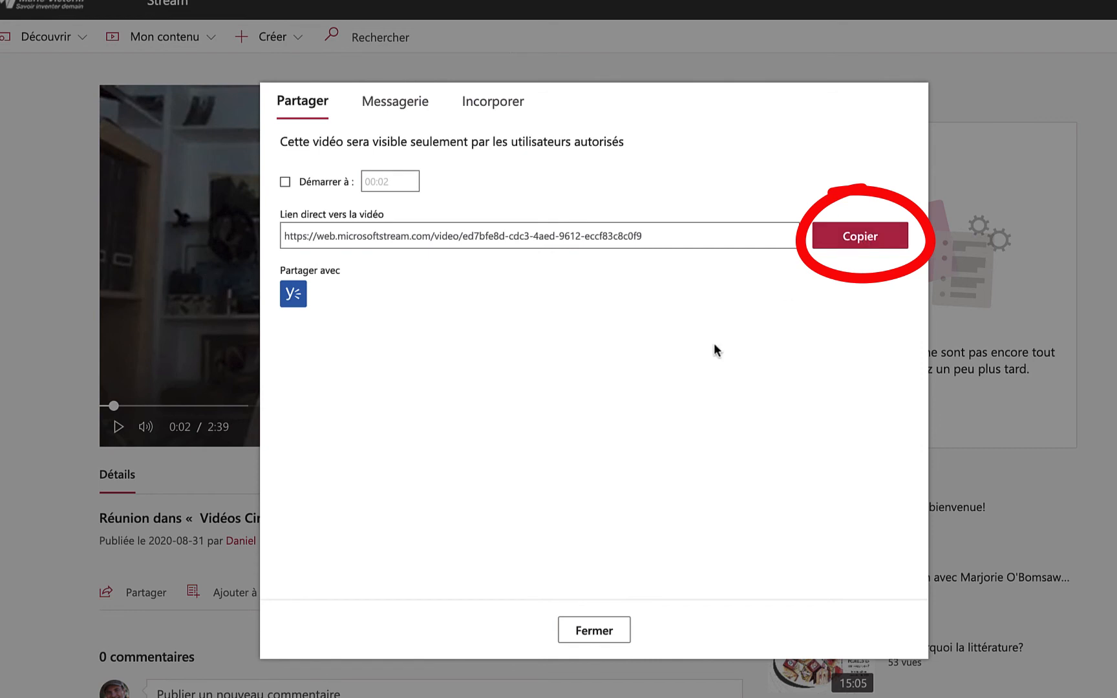
click(610, 631)
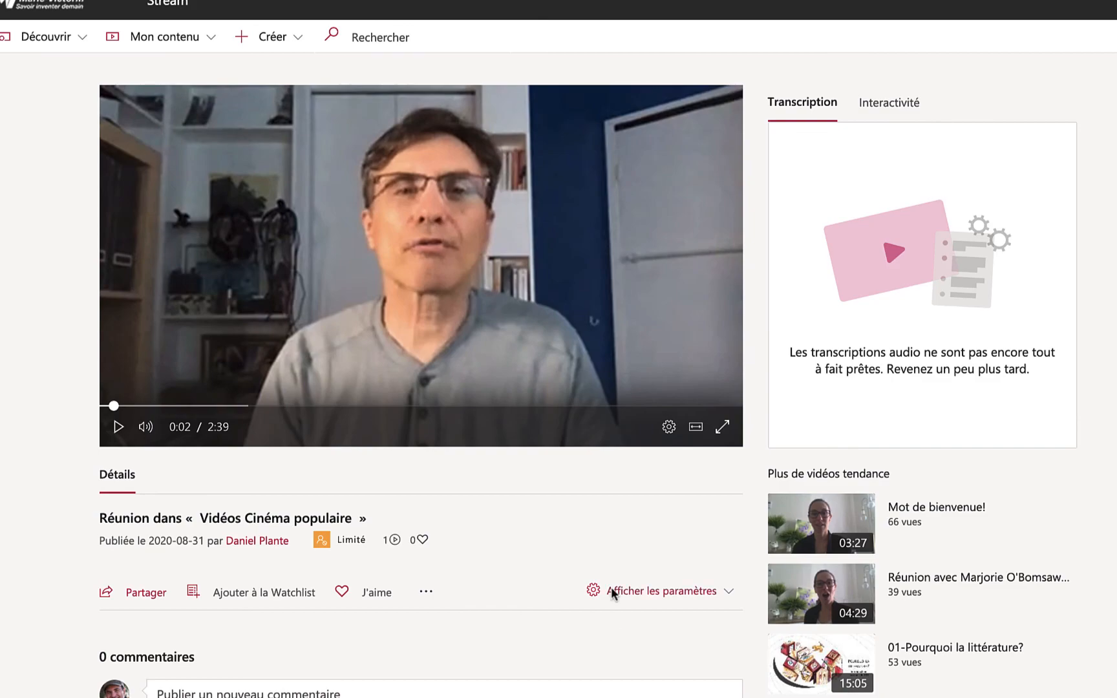
Switch to Microsoft Teams and open the Cours 01 channel of the Cinéma populaire team
click(473, 653)
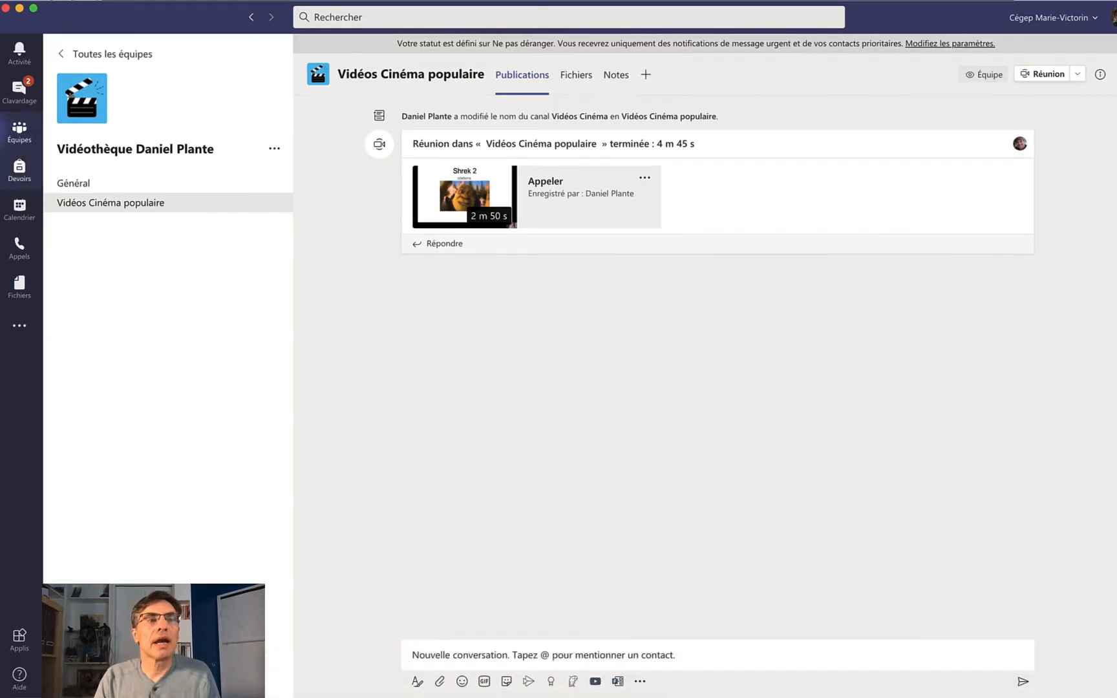
click(20, 135)
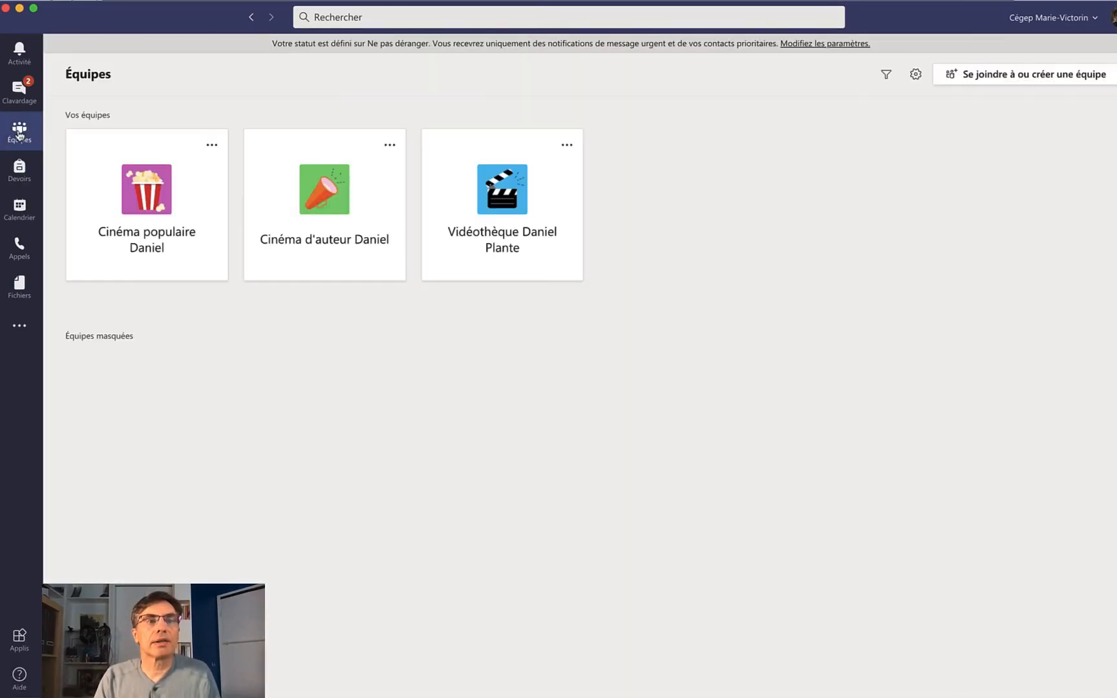
click(155, 240)
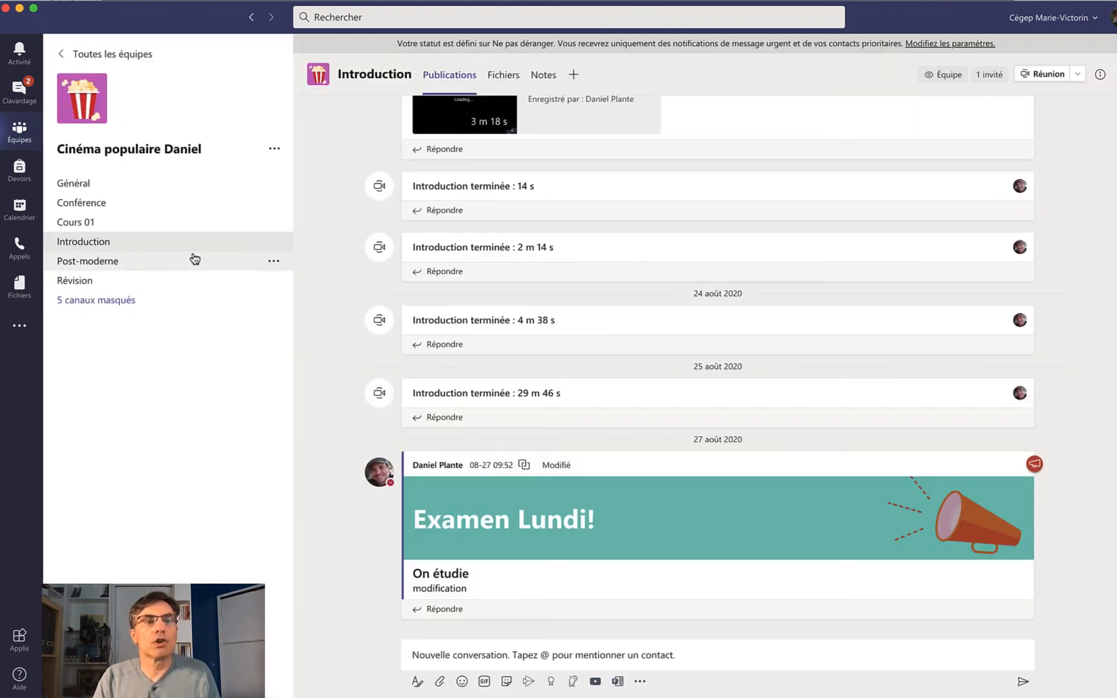
click(136, 263)
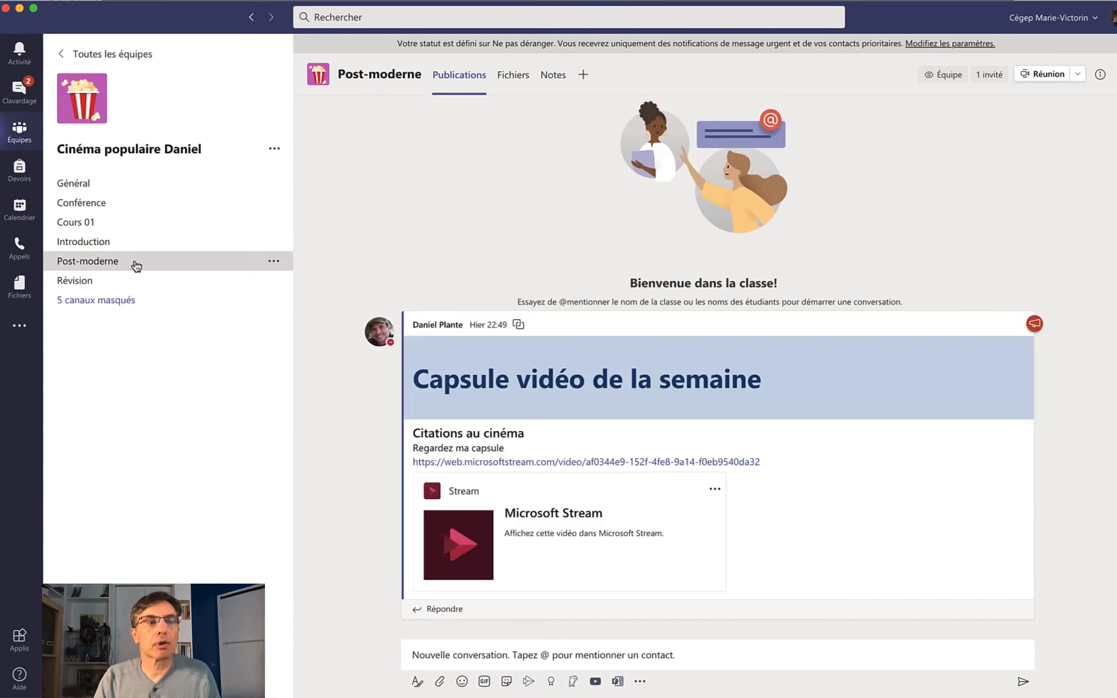
click(126, 281)
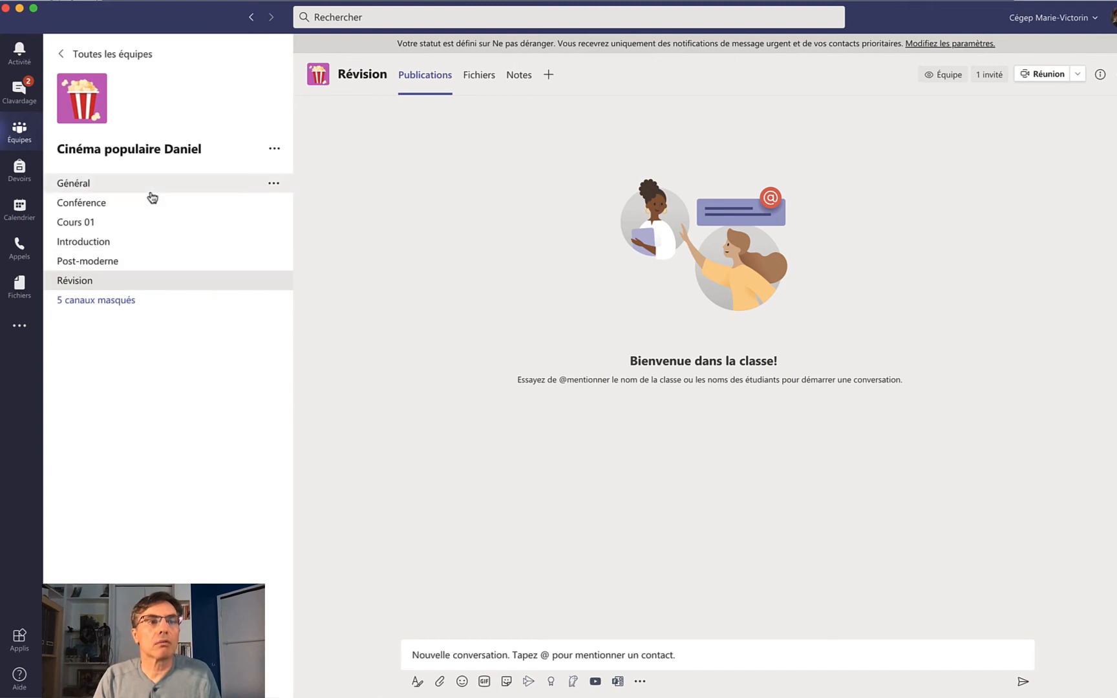
click(142, 221)
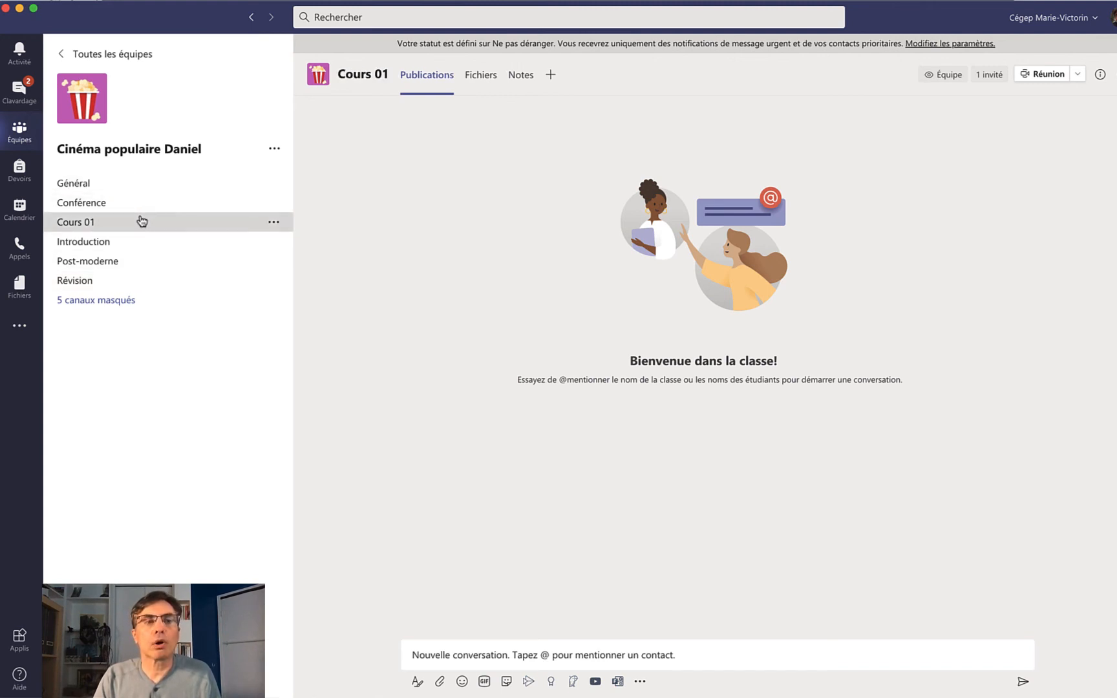
Start a formatted announcement in the Cours 01 channel with the title "Capsule vidéo"
click(415, 682)
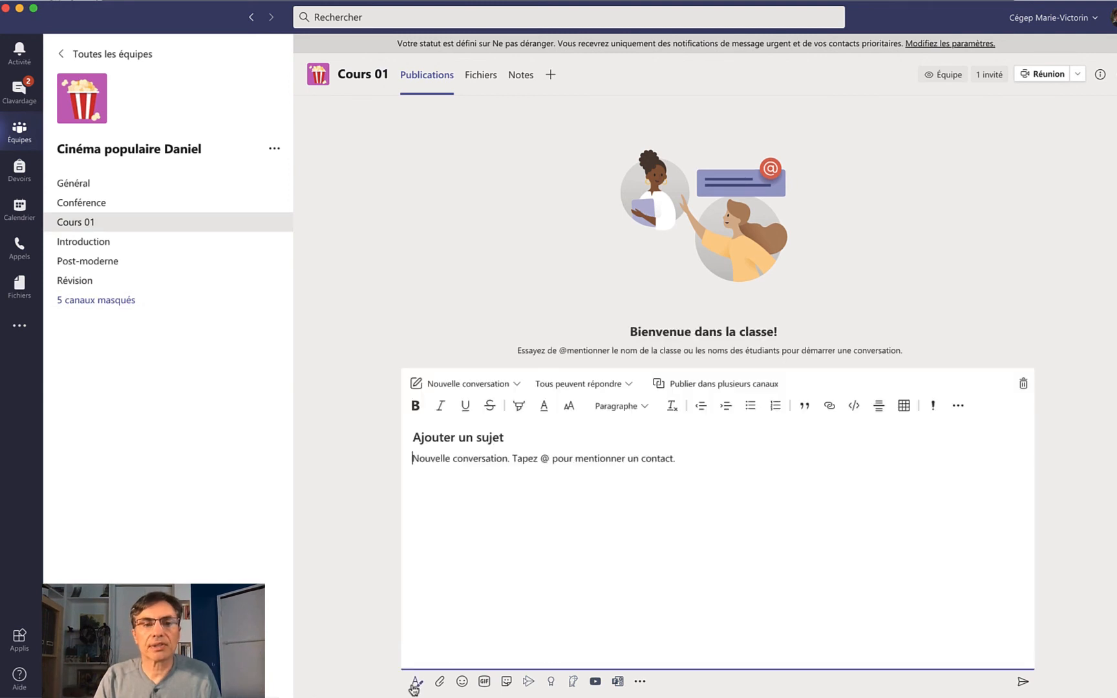
click(476, 385)
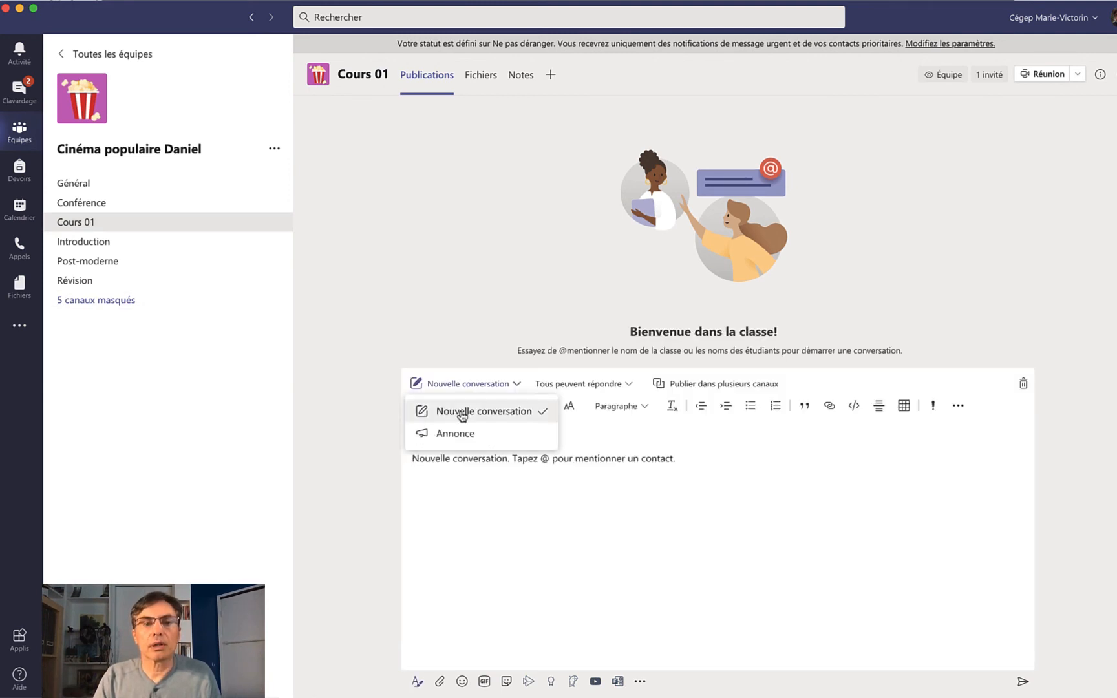
click(456, 433)
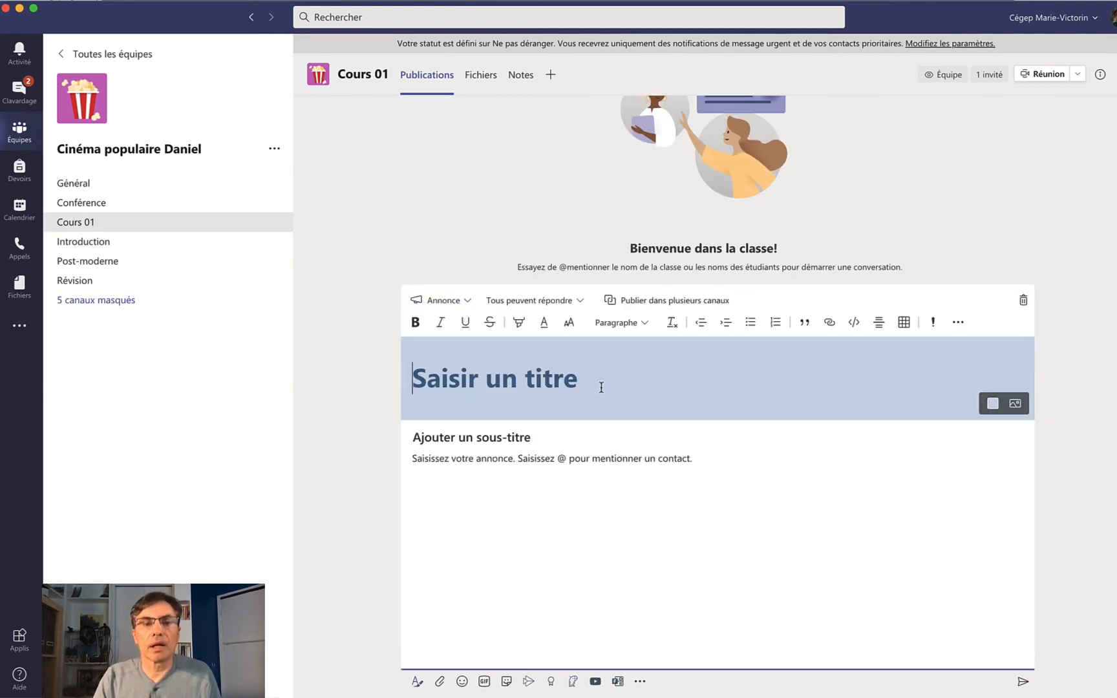
text(Ca)
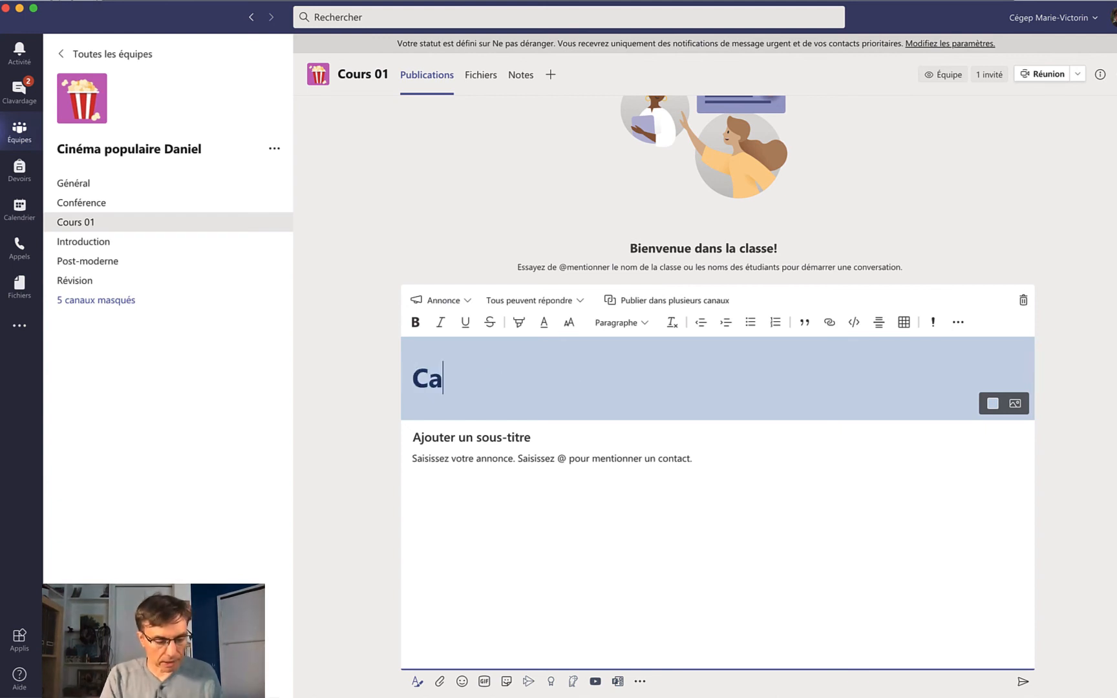
text(psule )
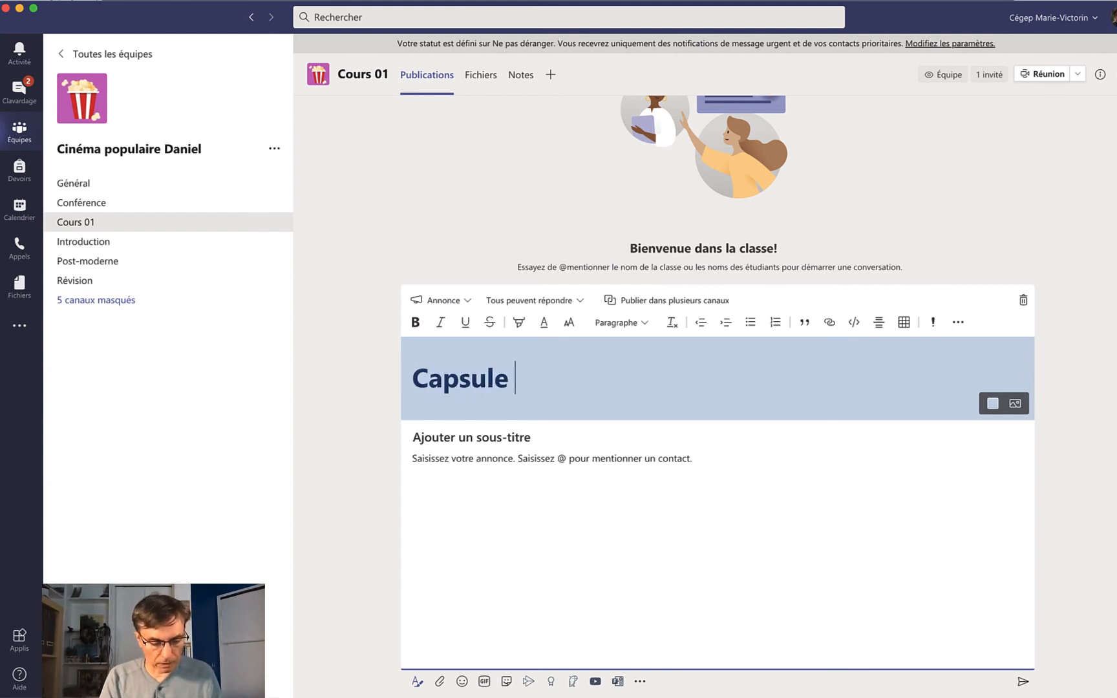
text(vidéo)
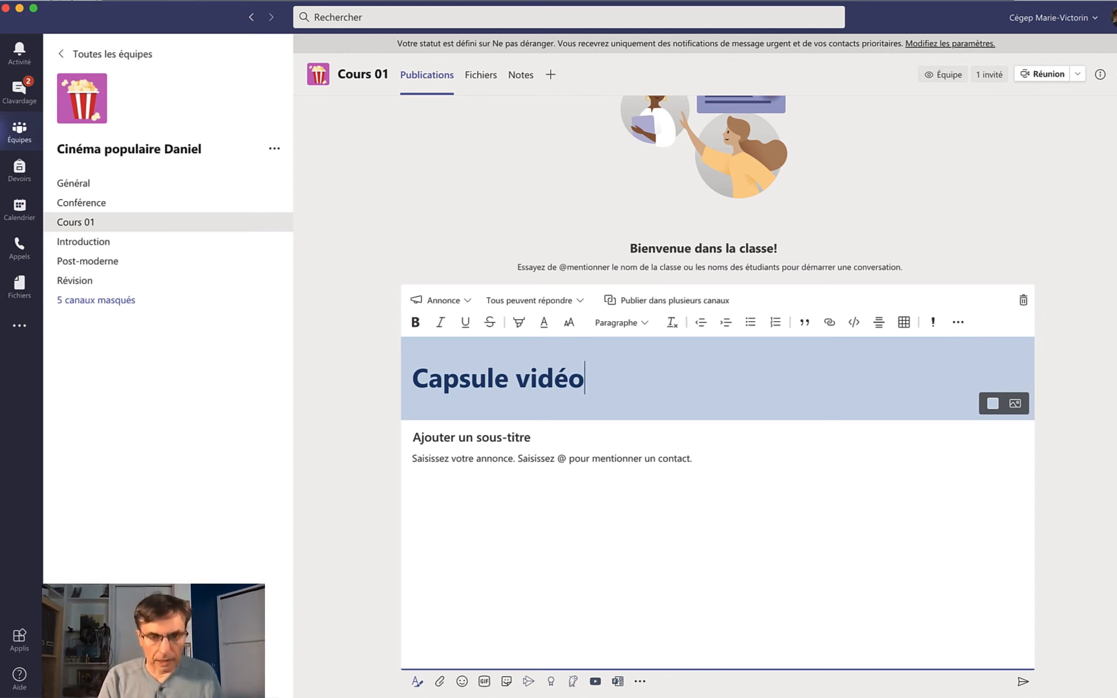
Add the subtitle "À voir avant le prochain cours" to the announcement
click(505, 439)
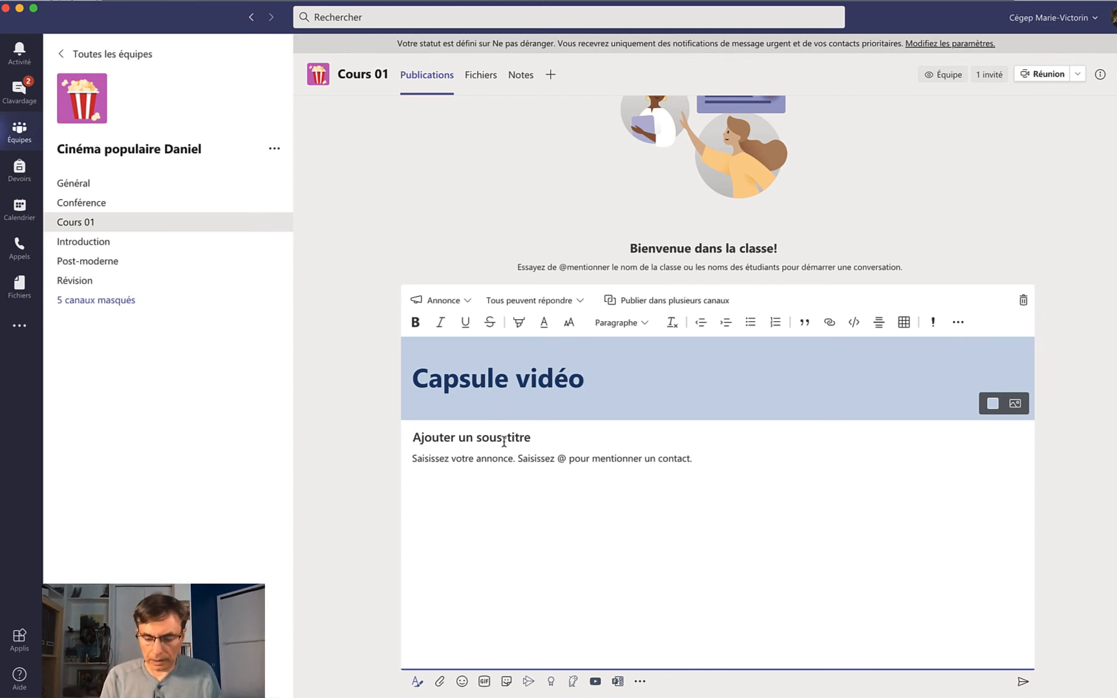
text(À voir )
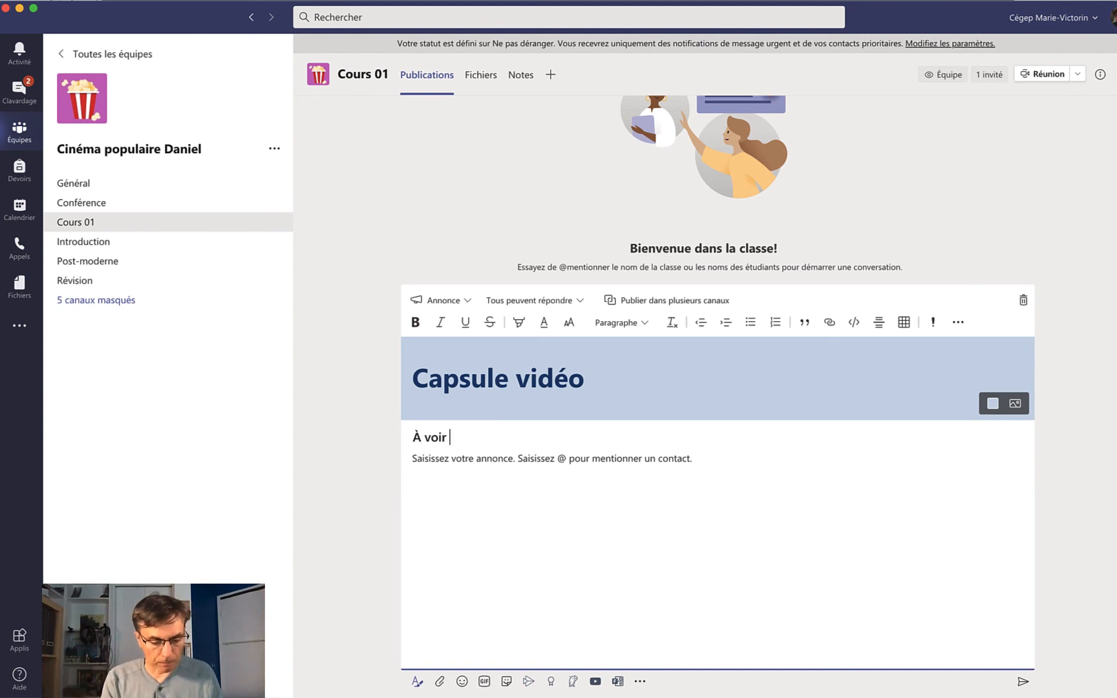
text(avant le)
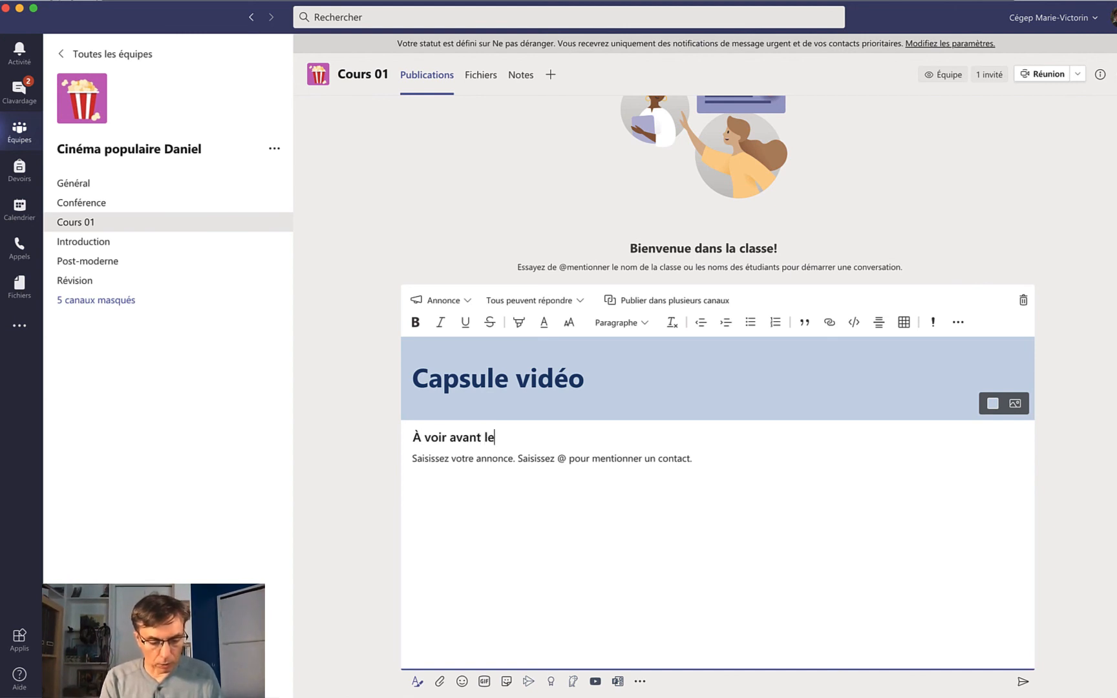
text( prochai)
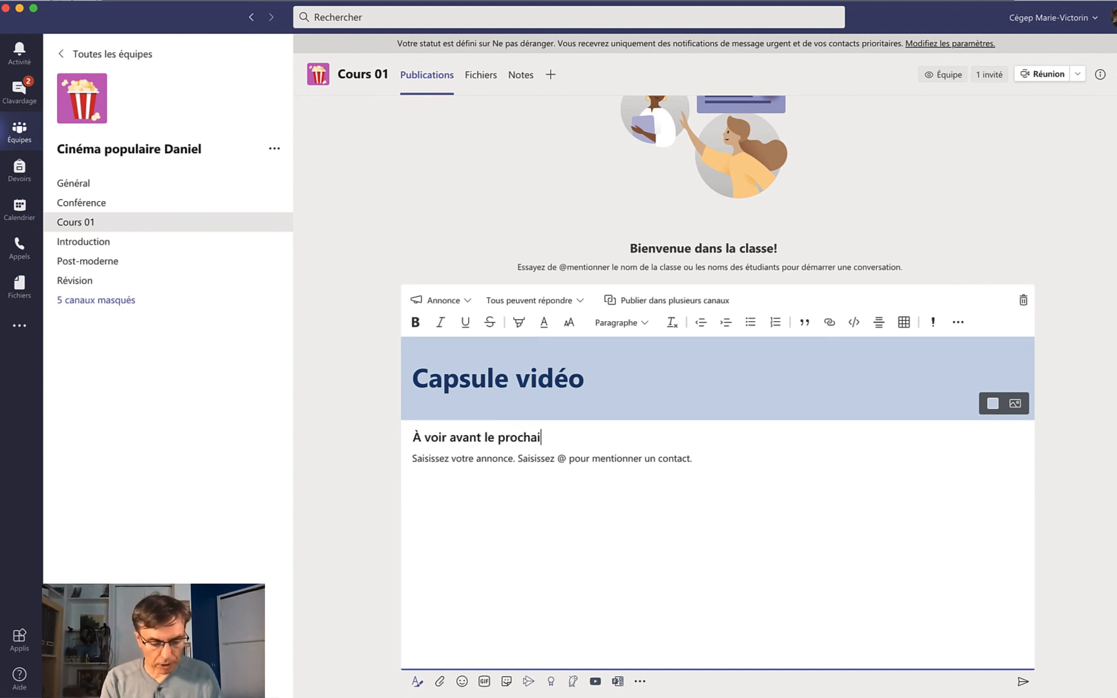
text(n cours)
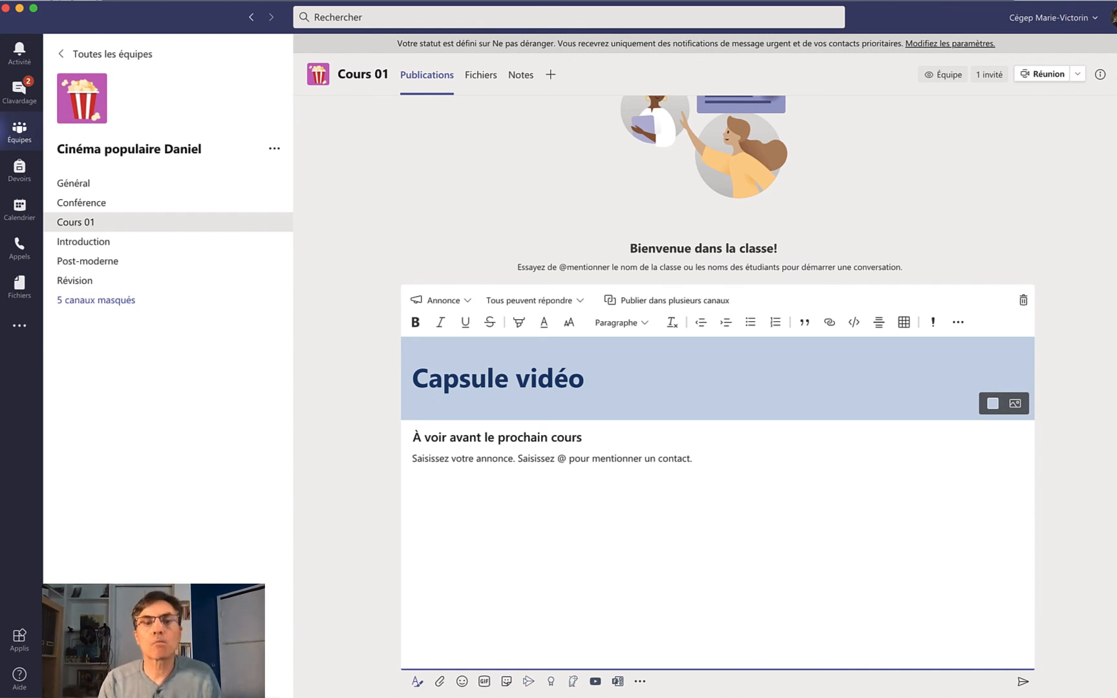
Paste the copied Stream video link into the announcement's body and start a new line below it
click(689, 459)
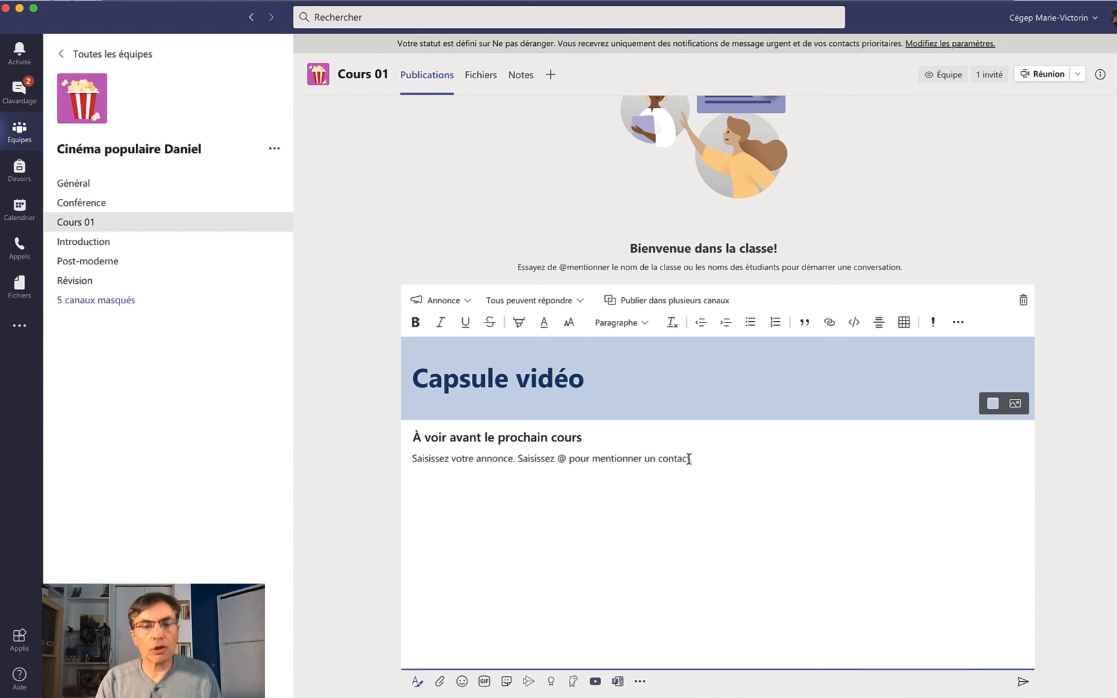
text(https://web.microsoftstream.com/video/ed7bfe8d-cdc3-4aed-9612-eccf83c8c0f9)
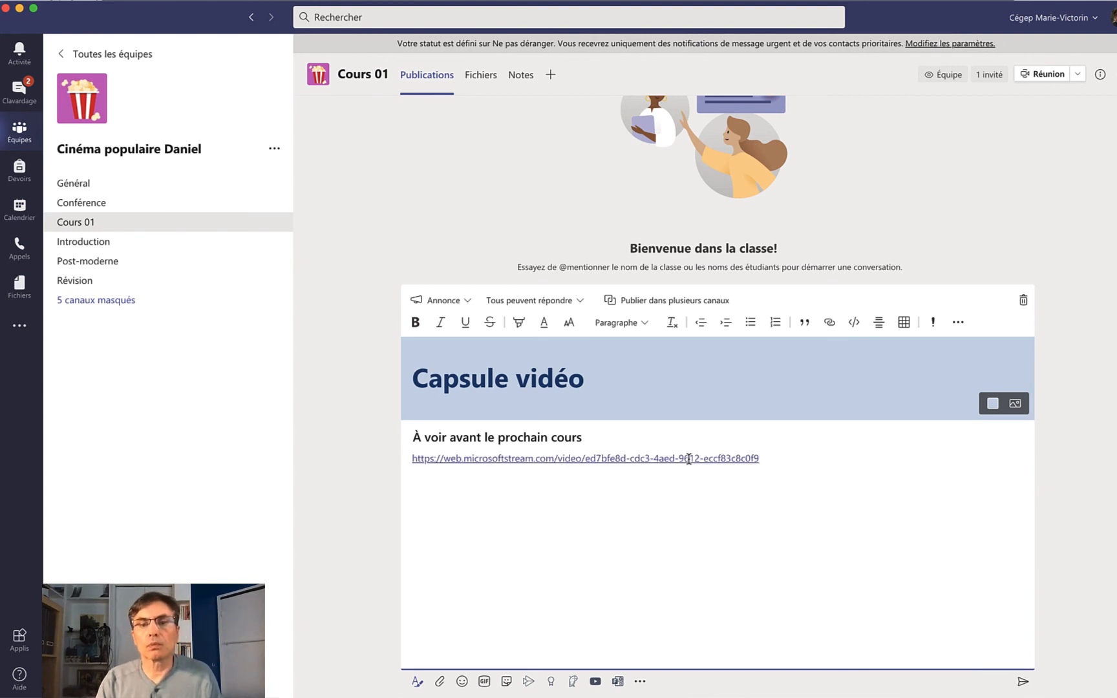
key(Return)
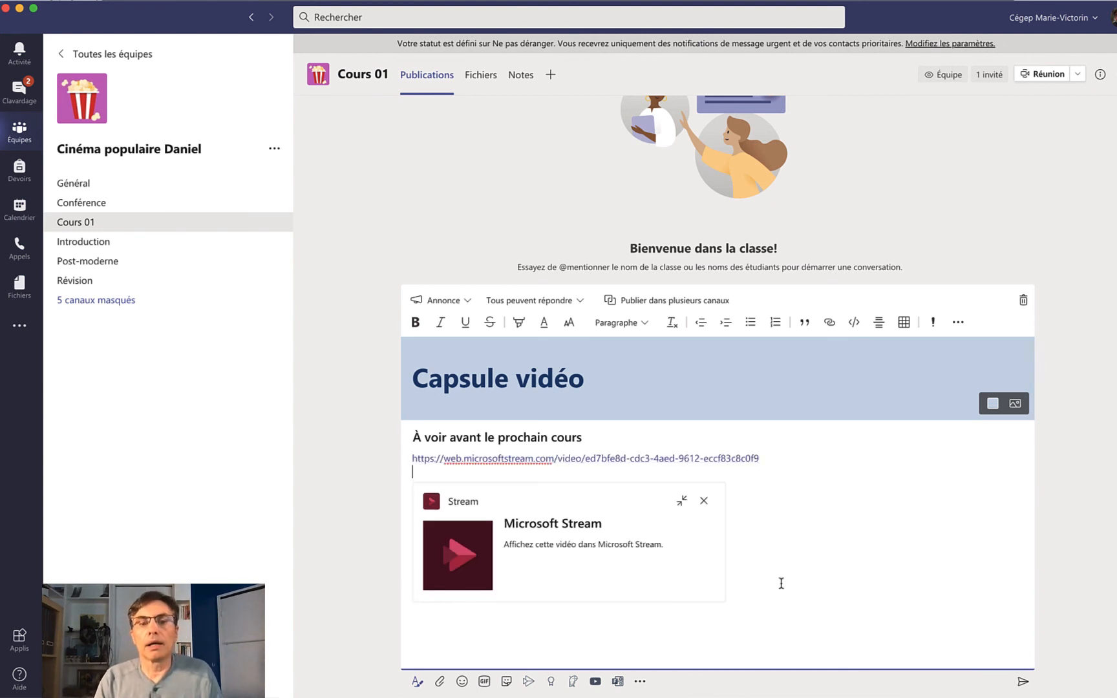
Add the Post-moderne channel of the Cinéma d'auteur team as a second destination and publish the announcement
click(680, 301)
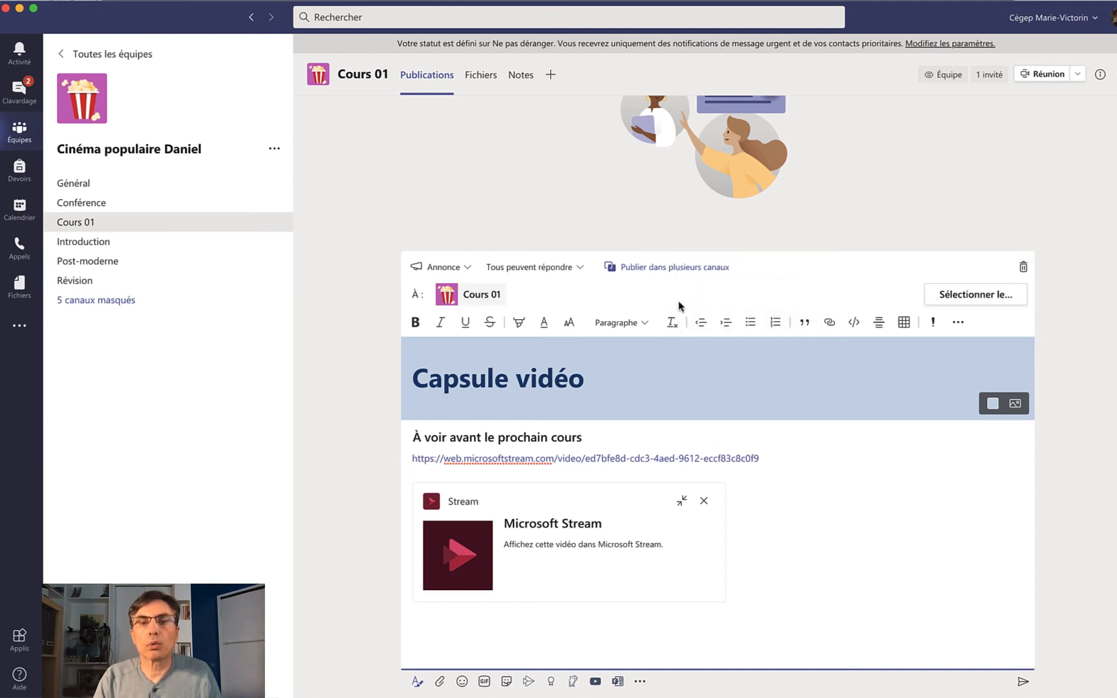
click(971, 295)
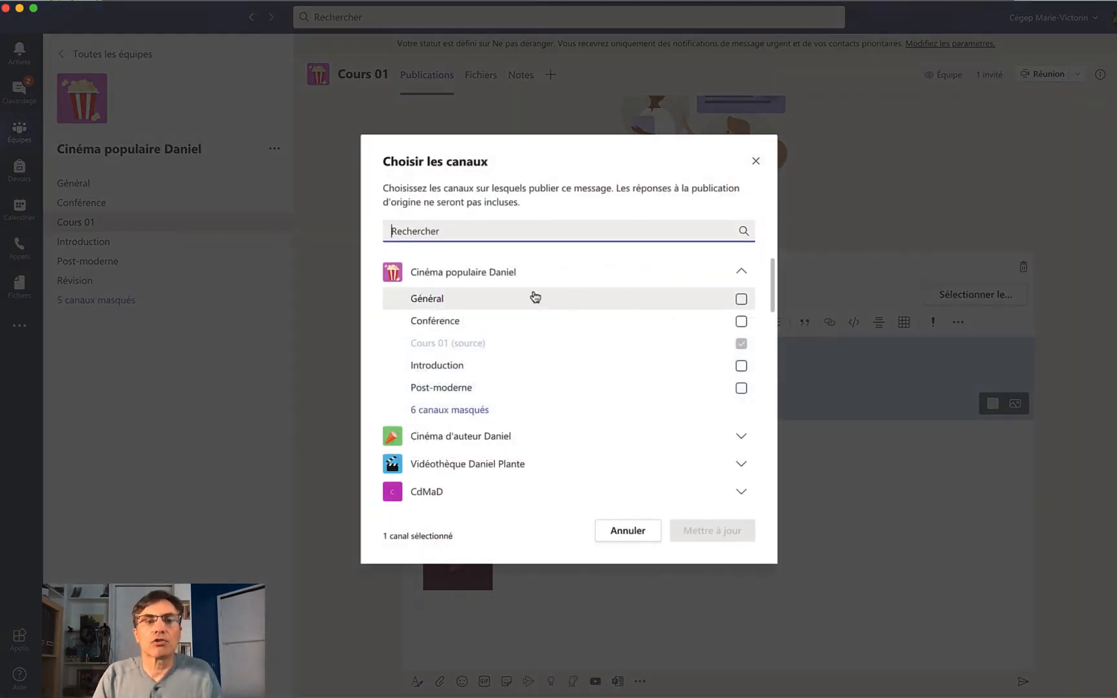
click(436, 451)
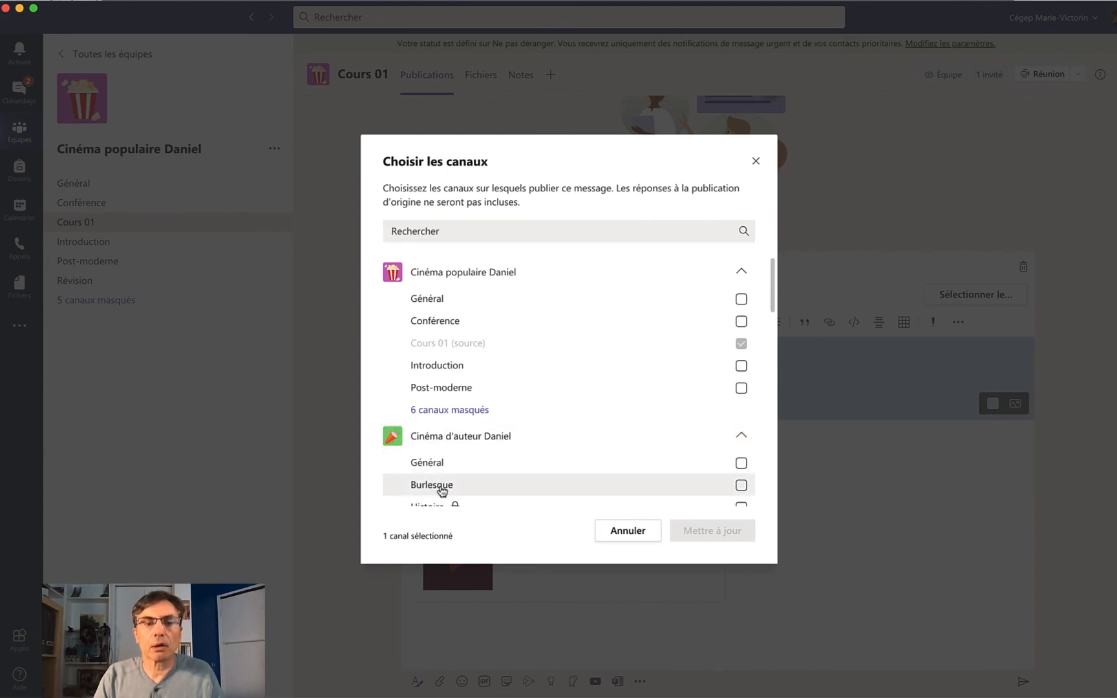
scroll(440, 490, down, 2)
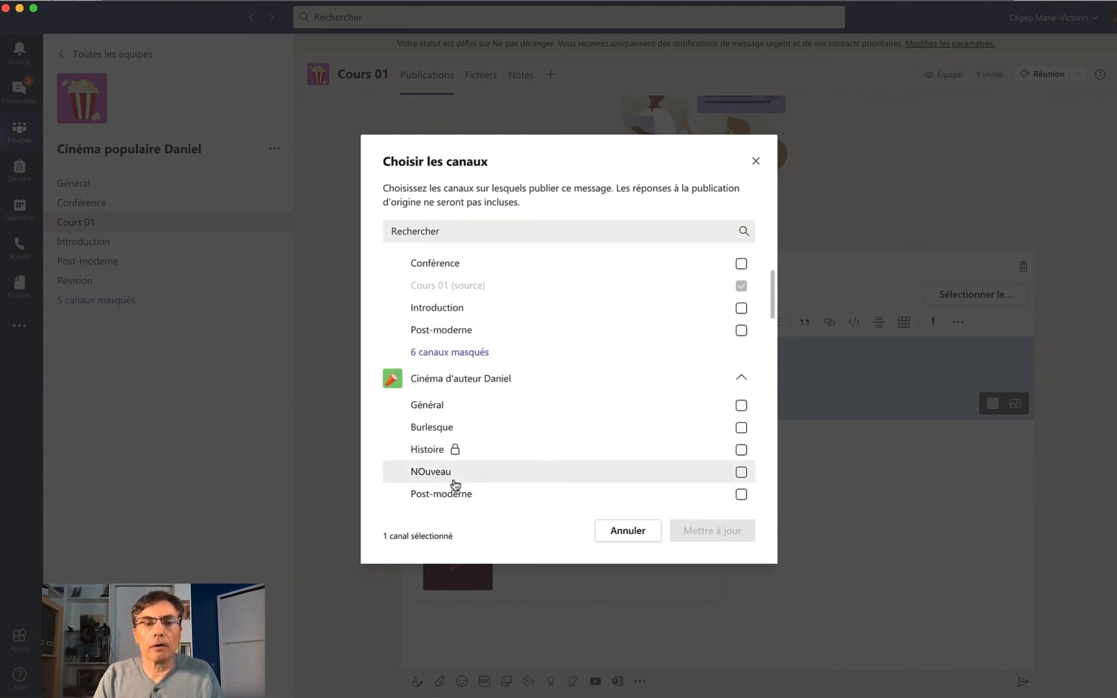
click(472, 493)
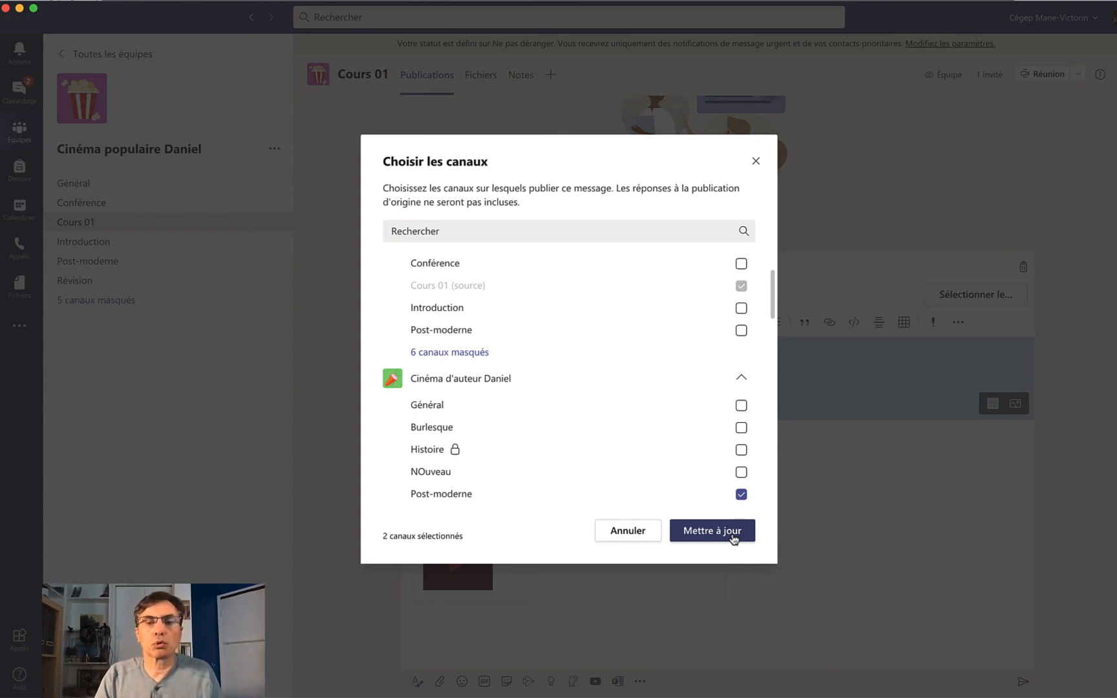
click(709, 531)
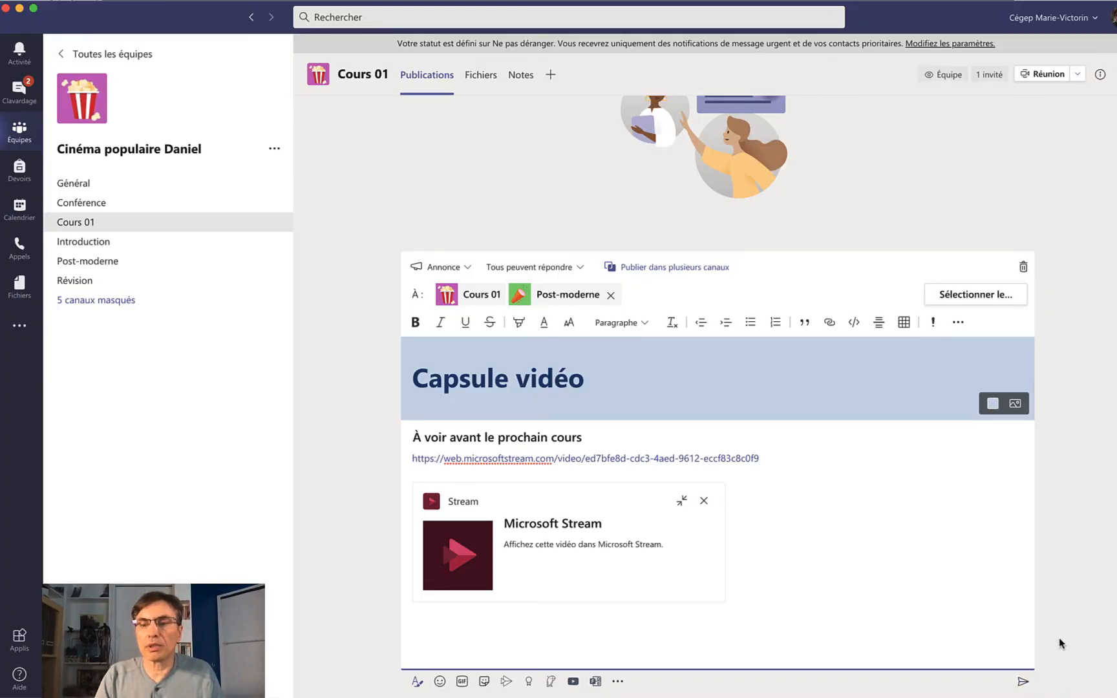
click(1021, 684)
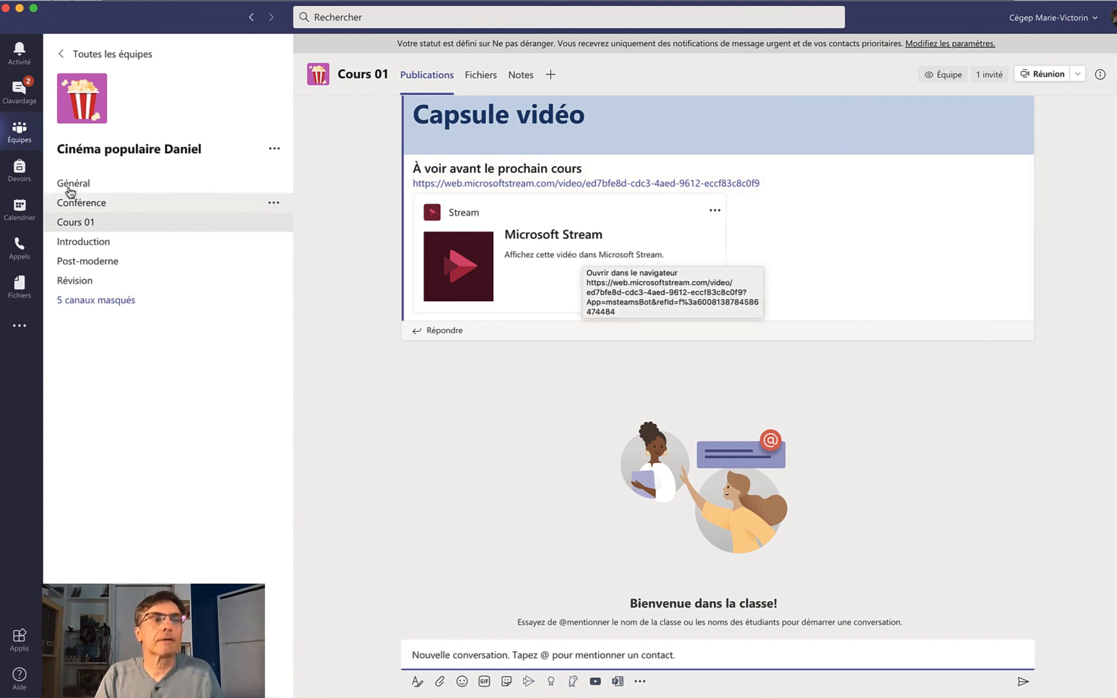
Open the Post-moderne channel of the Cinéma d'auteur team to check the published announcement
click(26, 126)
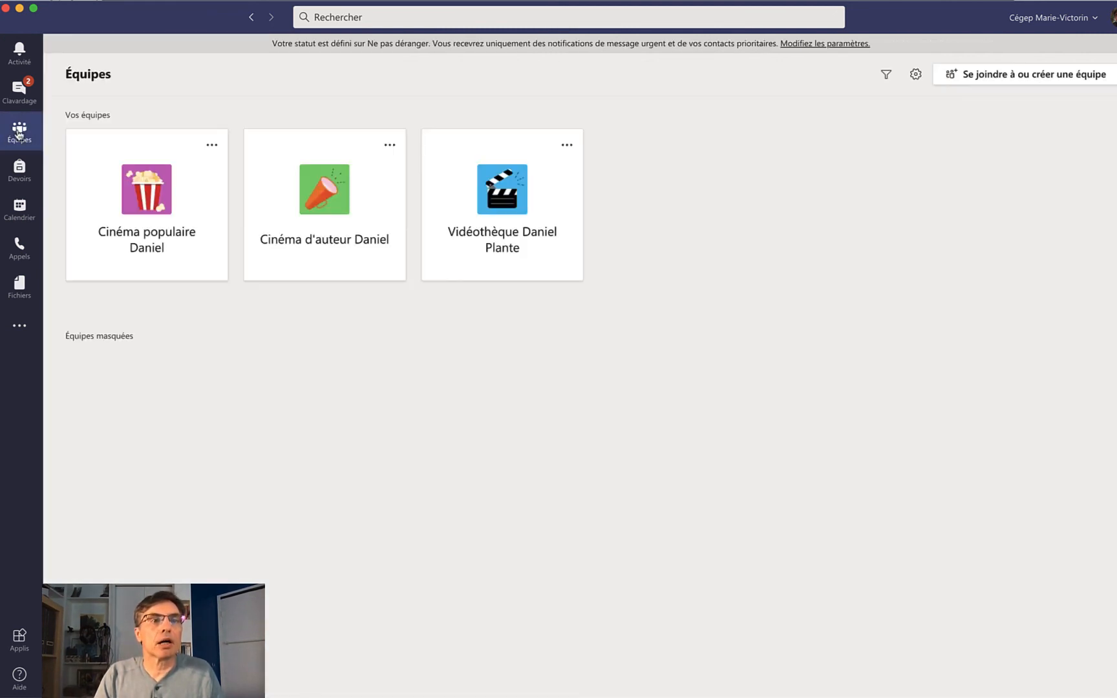
click(314, 205)
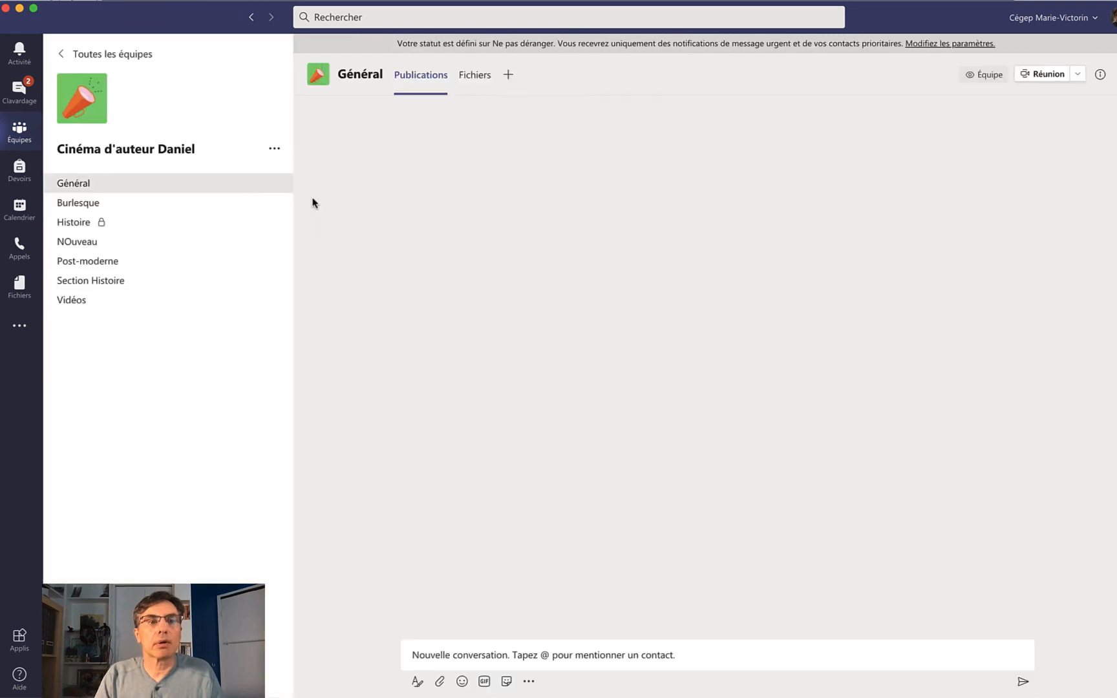
click(175, 262)
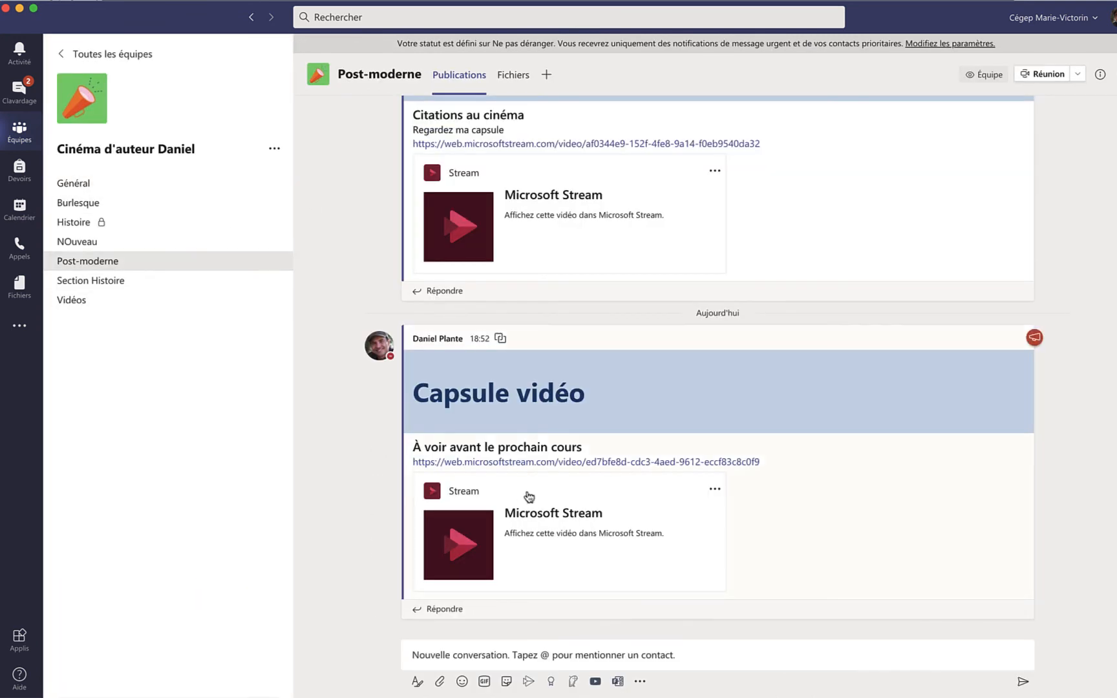
Test the announcement's video link in Stream, pause the playback, and return to the teams overview in Microsoft Teams
click(624, 461)
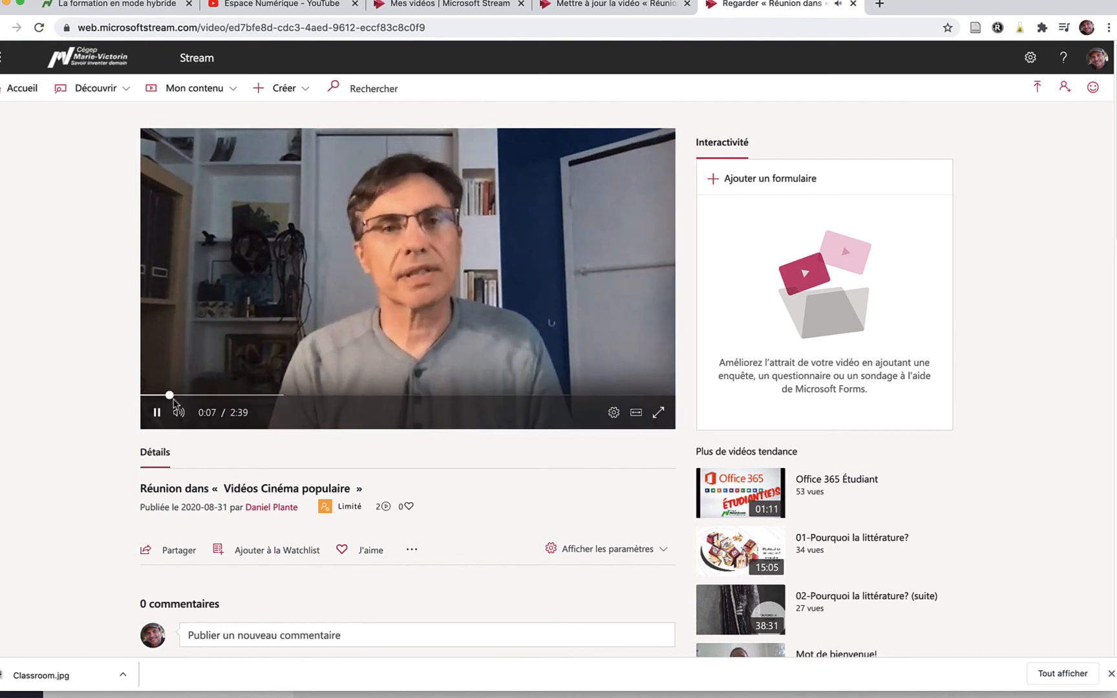
click(157, 413)
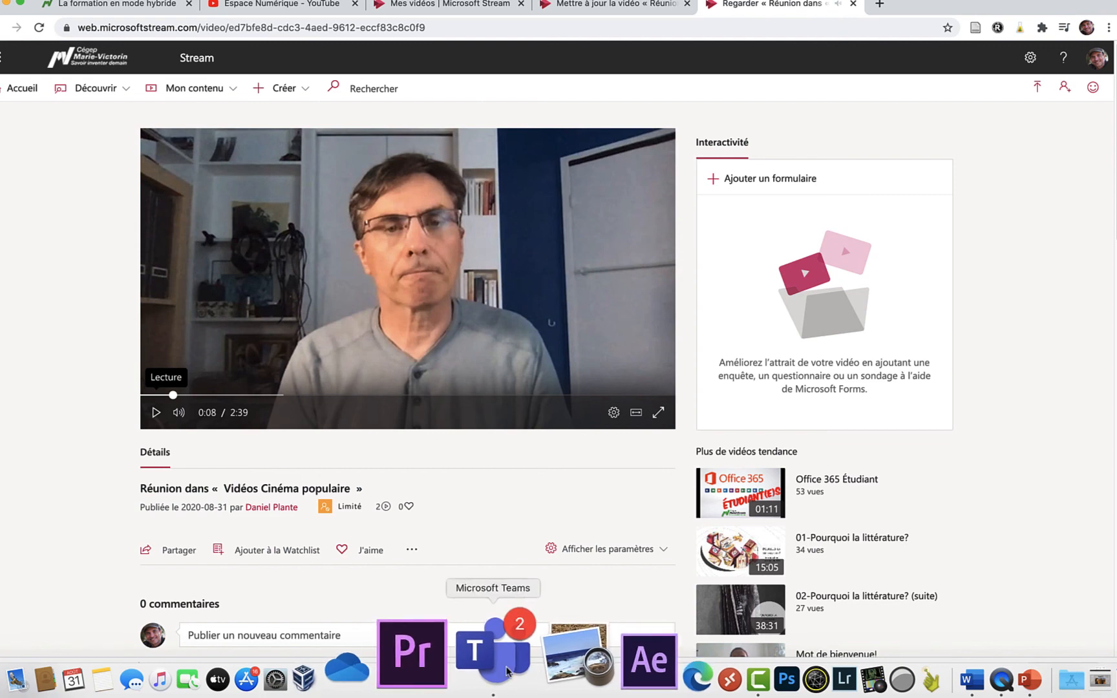
click(508, 671)
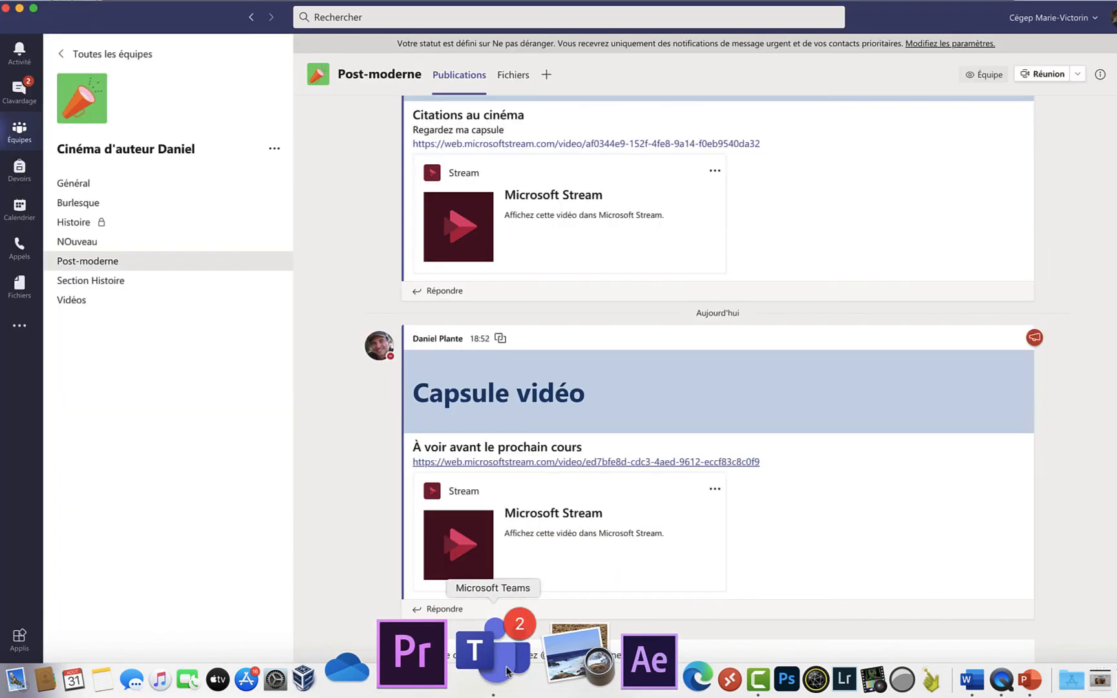
click(19, 133)
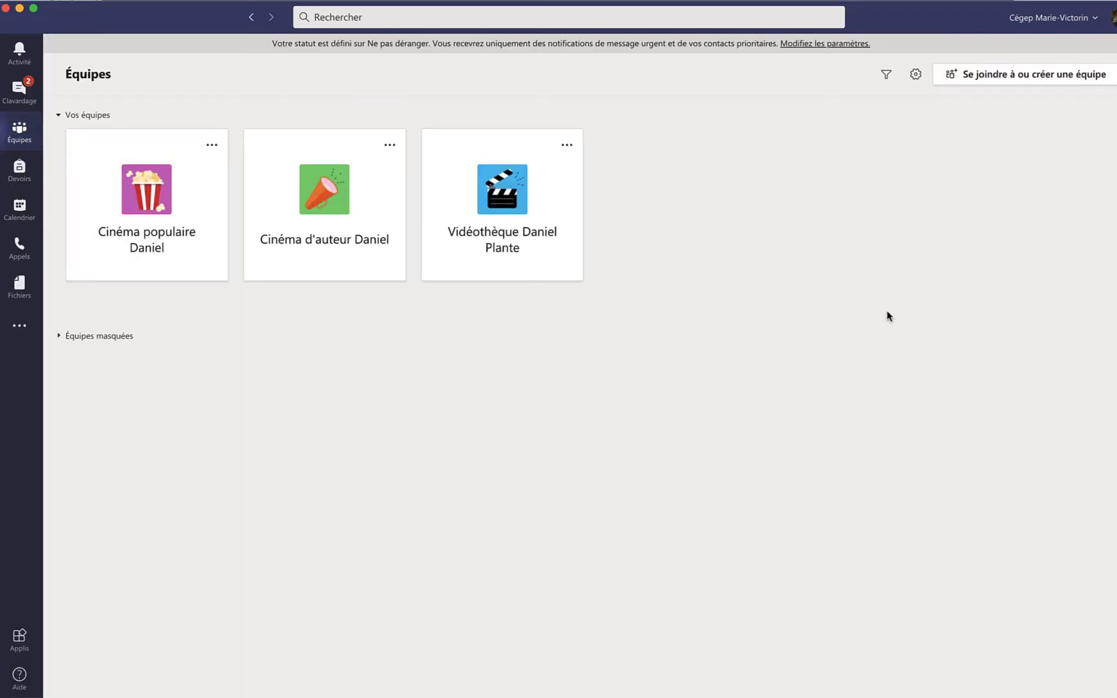